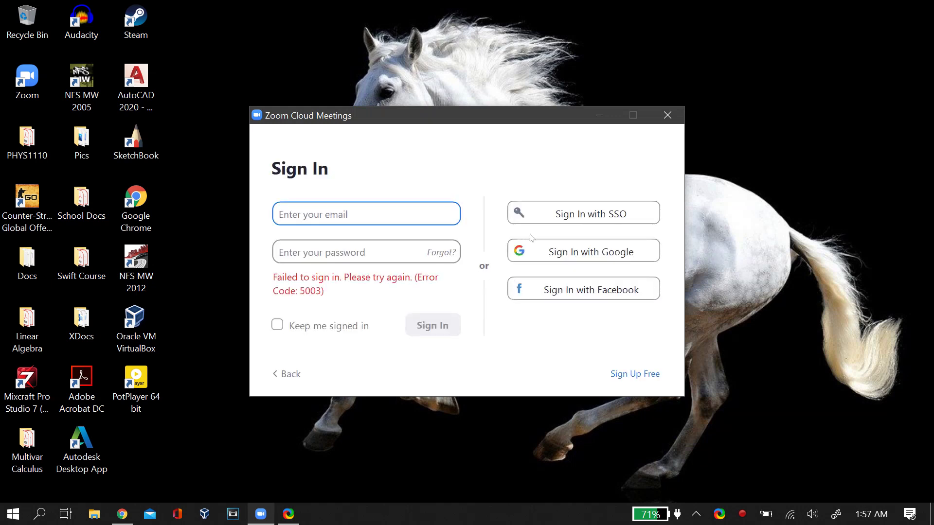
# - Sign in with the Google account, start a new meeting and dismiss the Join Audio prompt
pyautogui.click(535, 251)
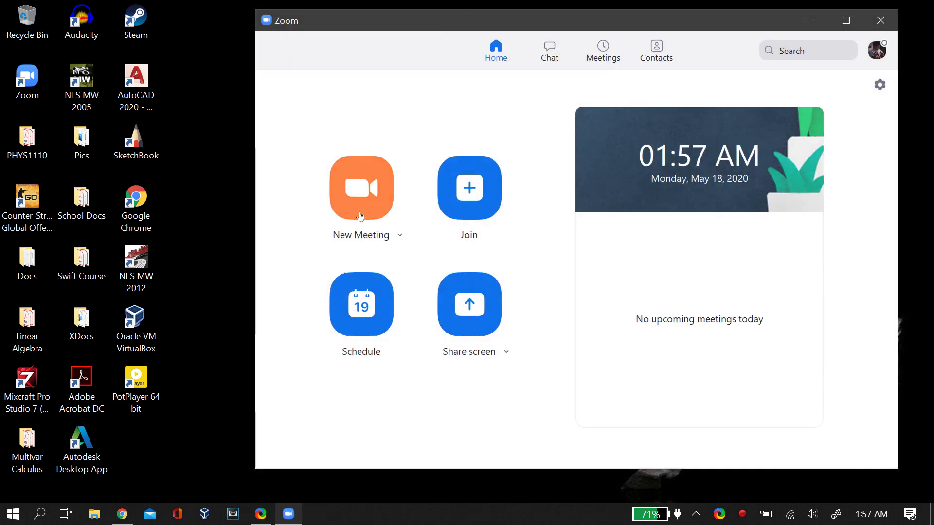
pyautogui.click(360, 216)
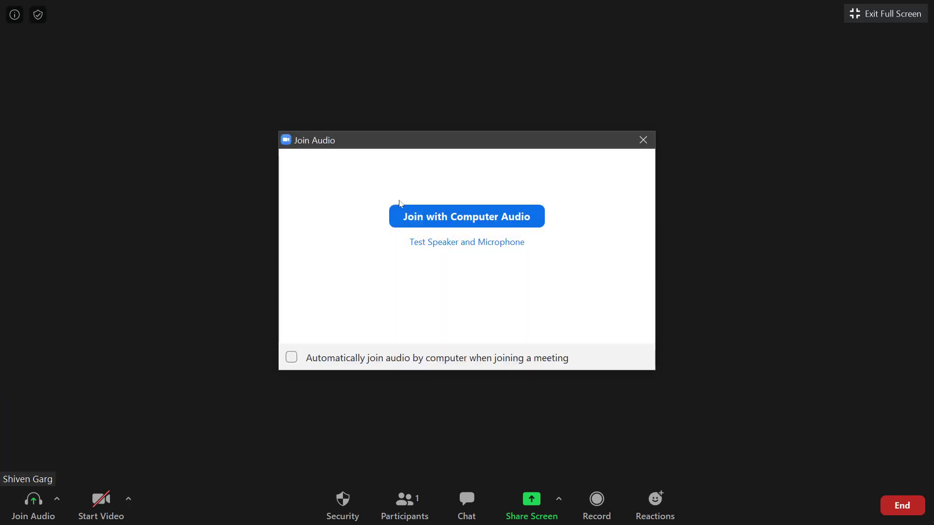
pyautogui.click(643, 140)
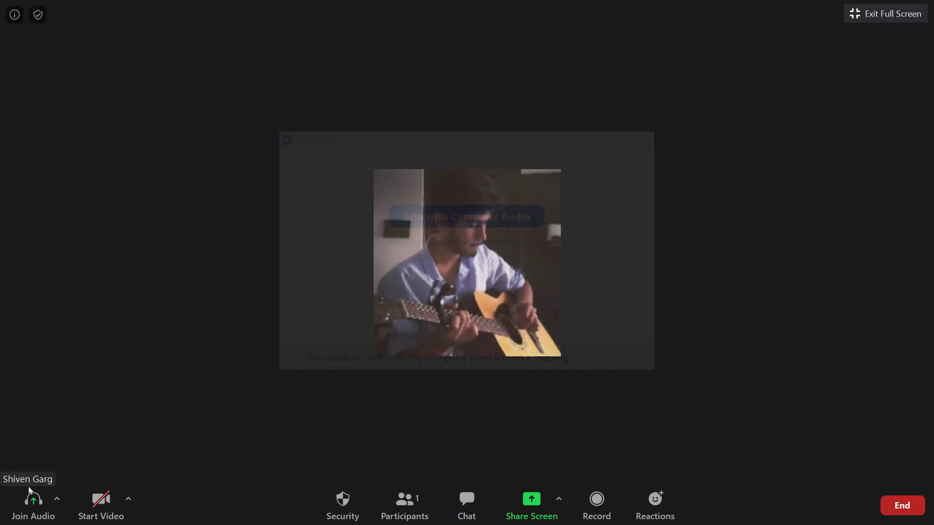
# - Join the meeting with computer audio and unmute the microphone
pyautogui.click(30, 508)
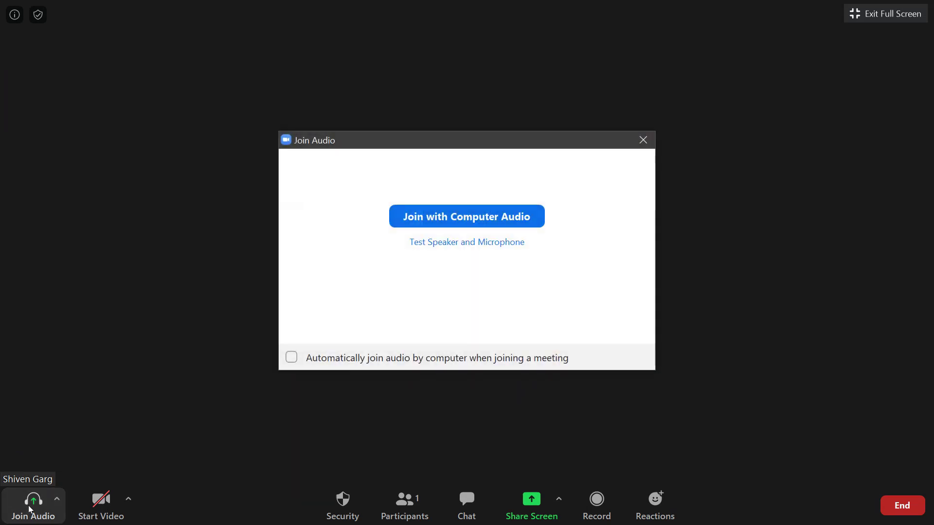
pyautogui.click(423, 215)
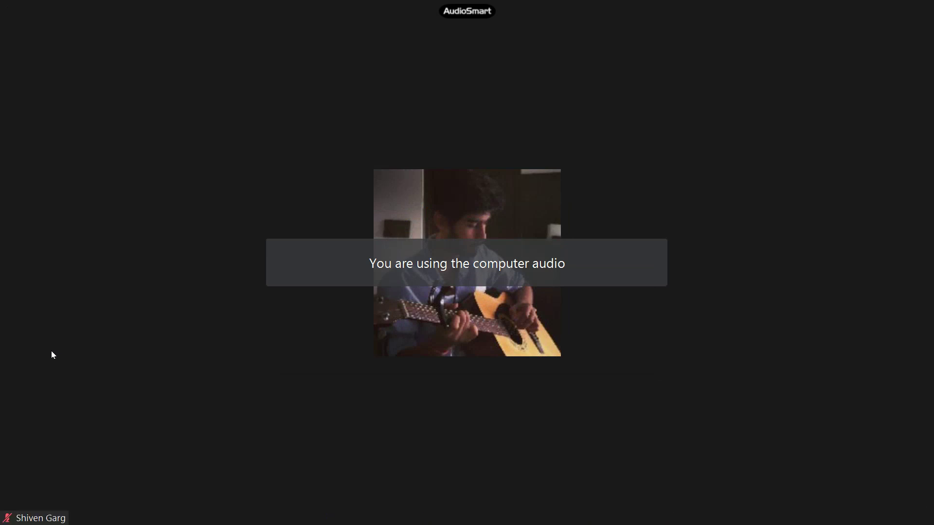
pyautogui.click(33, 504)
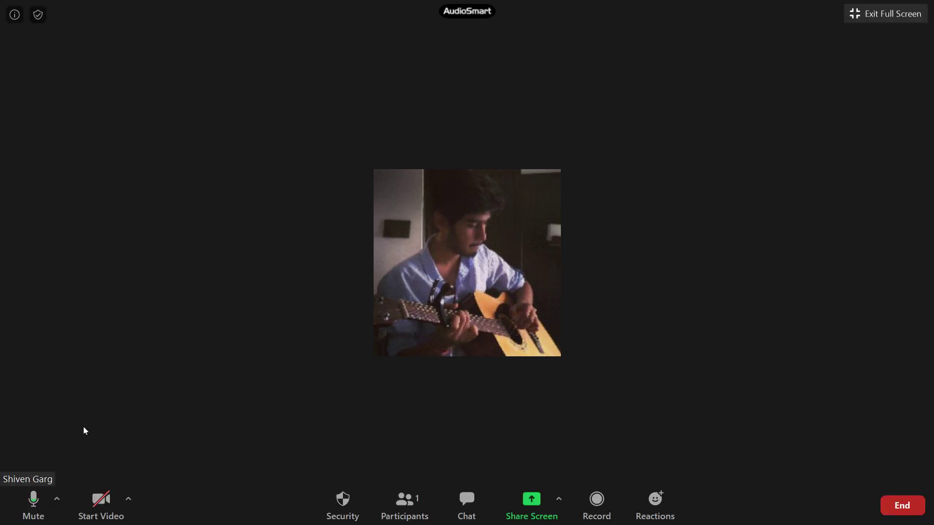
# - Select External Microphone (Synaptics Audio) as the microphone and Headphones (Synaptics Audio) as the speaker
pyautogui.click(58, 499)
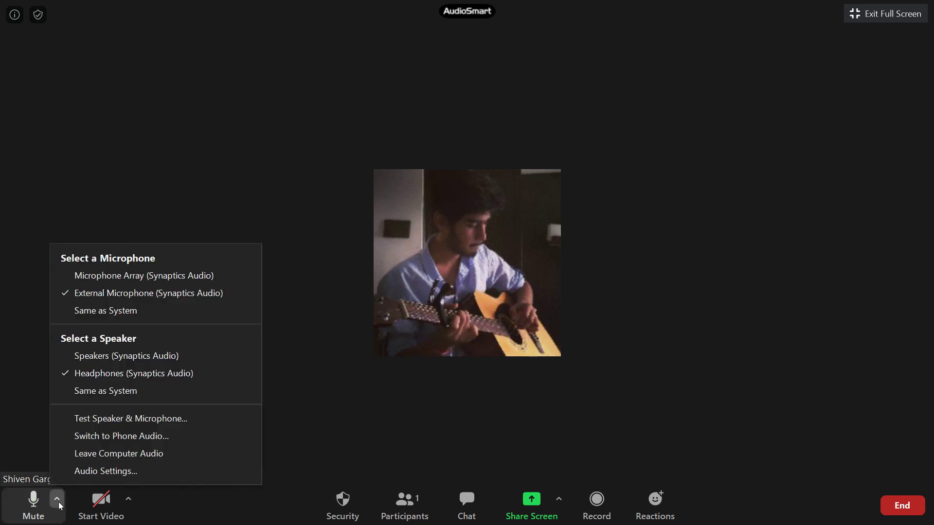
pyautogui.click(108, 298)
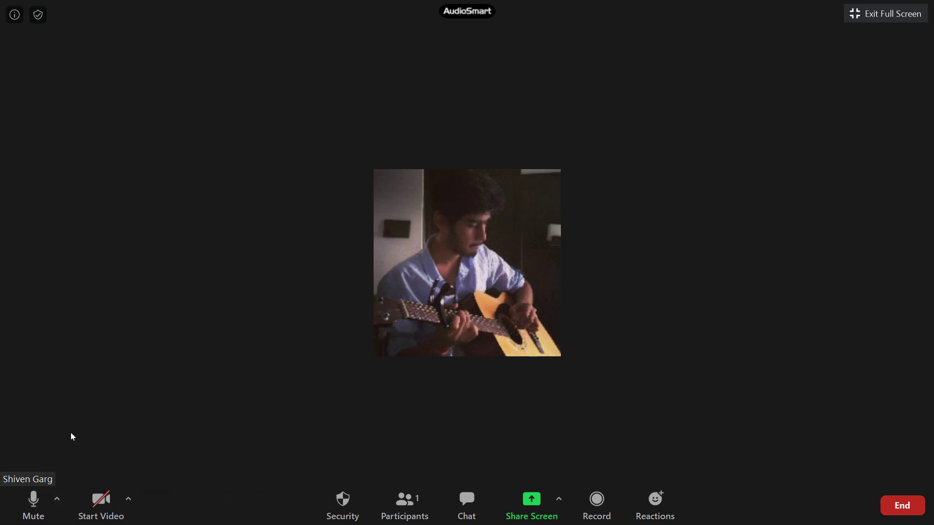
pyautogui.click(57, 499)
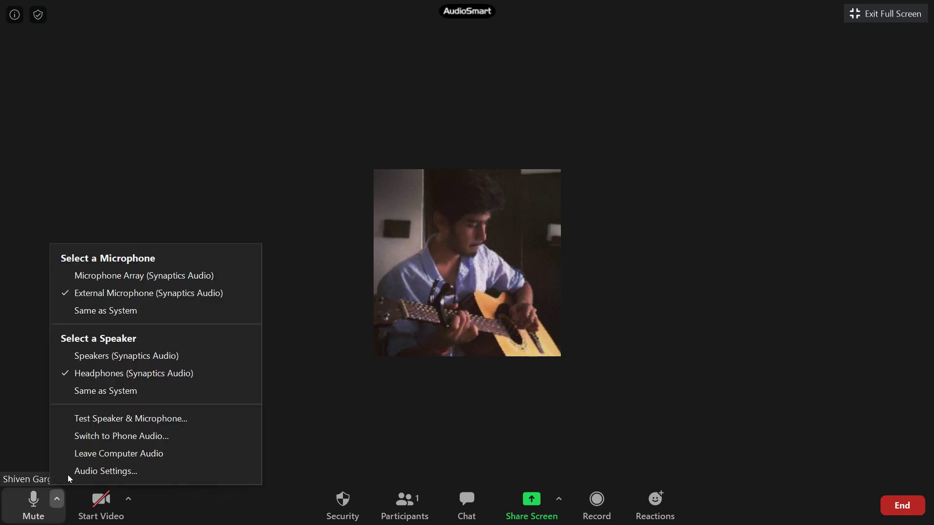
pyautogui.click(97, 378)
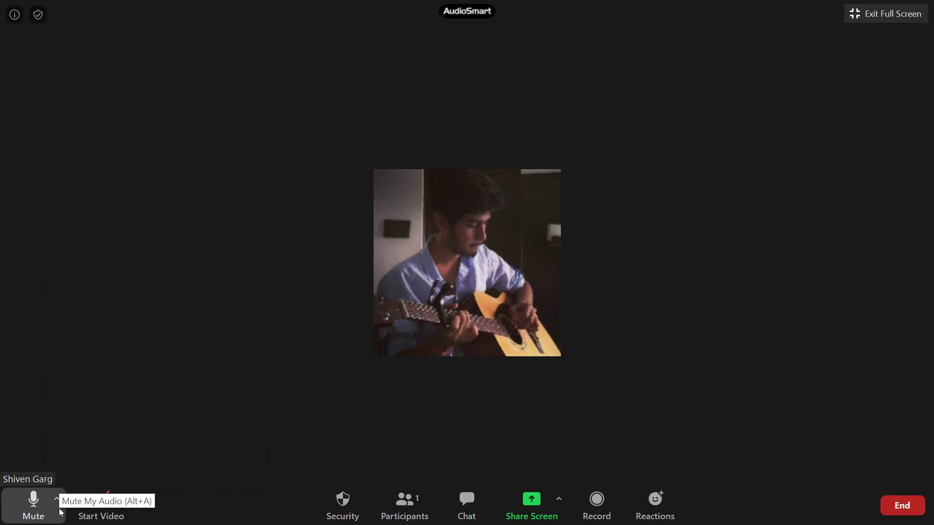
pyautogui.click(60, 511)
pyautogui.click(61, 511)
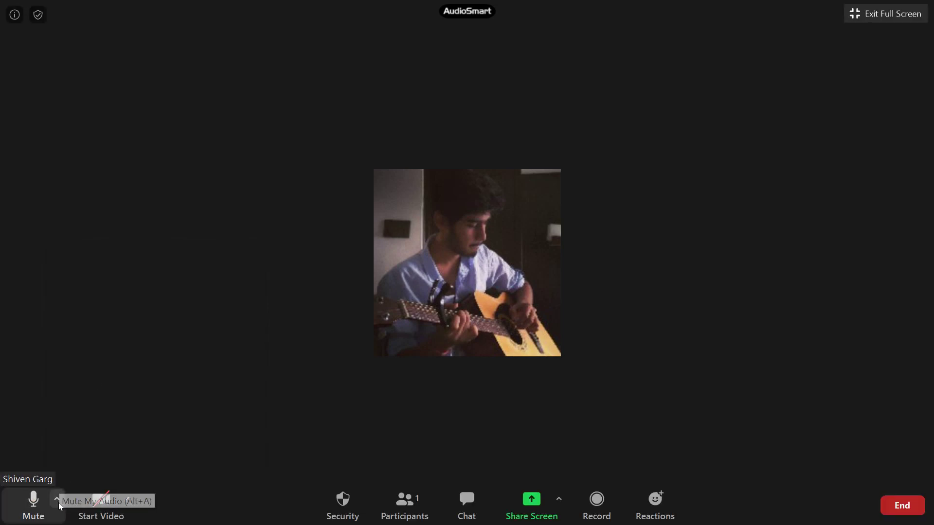
# - Run the speaker test with Headphones (Synaptics Audio) and answer Yes to hearing the ringtone
pyautogui.click(56, 499)
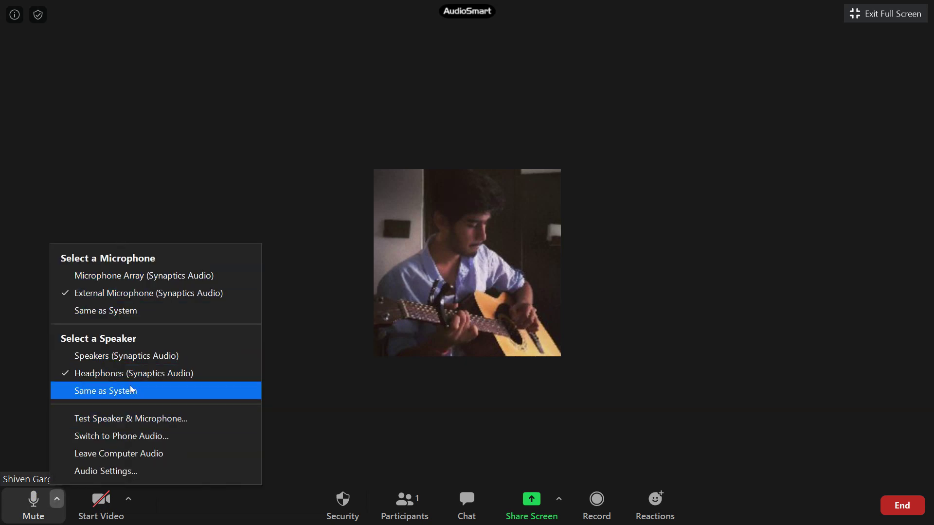
pyautogui.click(158, 422)
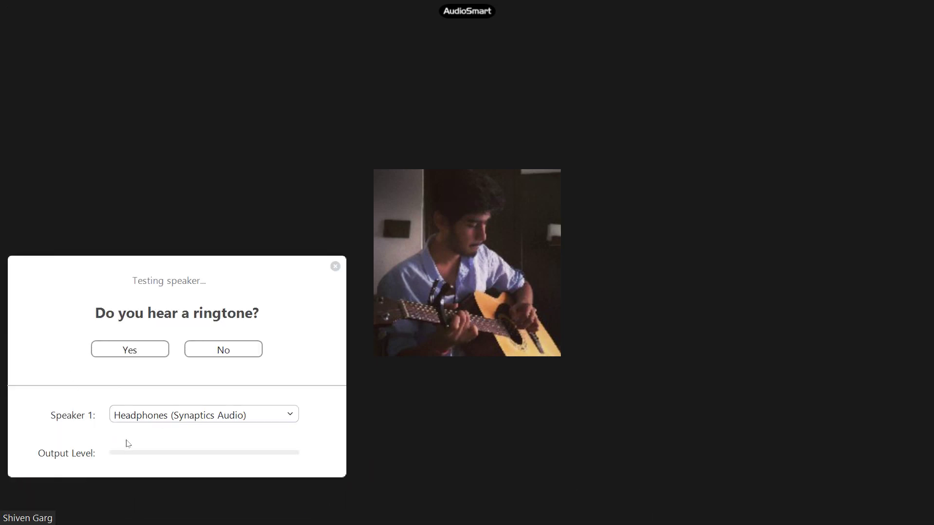
pyautogui.click(137, 422)
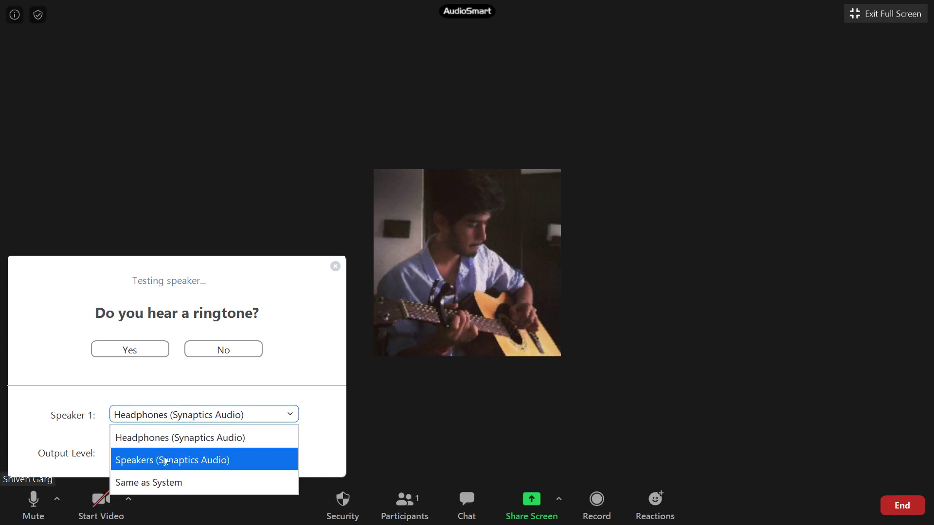
pyautogui.click(168, 438)
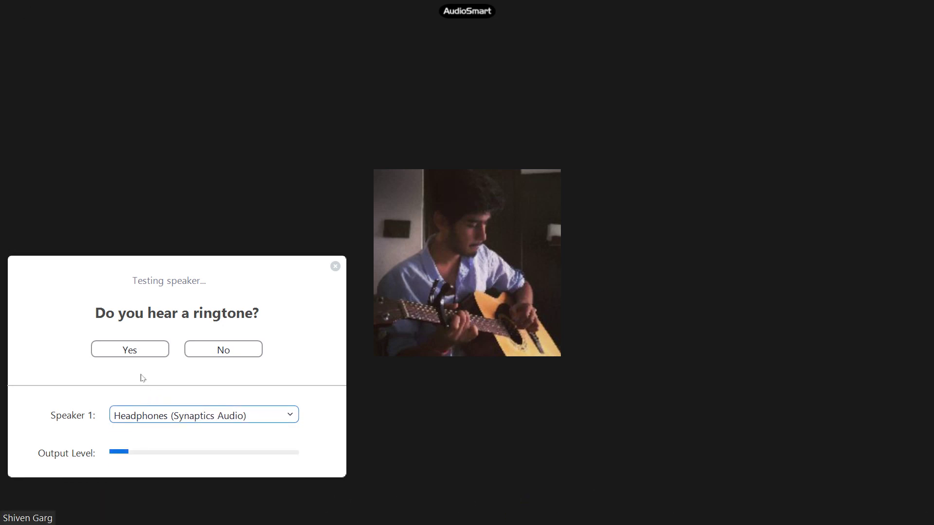
pyautogui.click(138, 351)
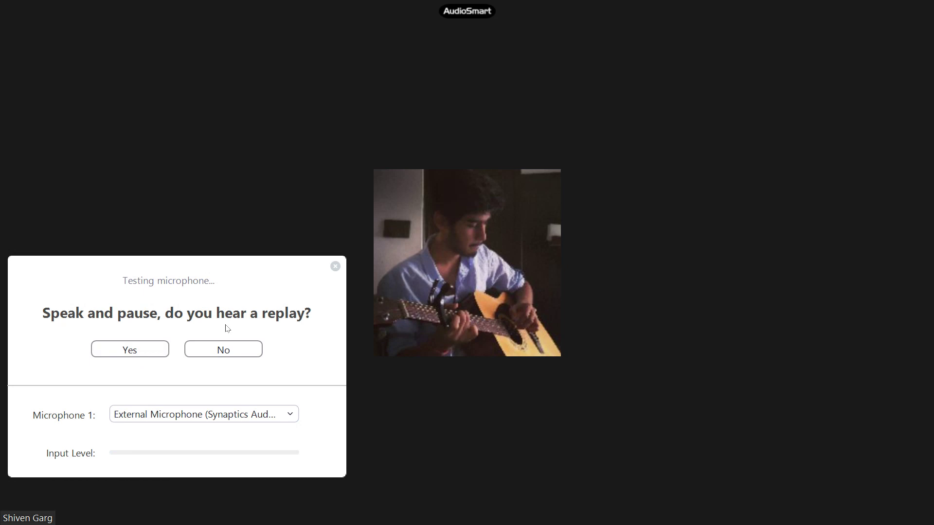
# - Choose External Microphone (Synaptics Audio) for the microphone test and close the test
pyautogui.click(207, 415)
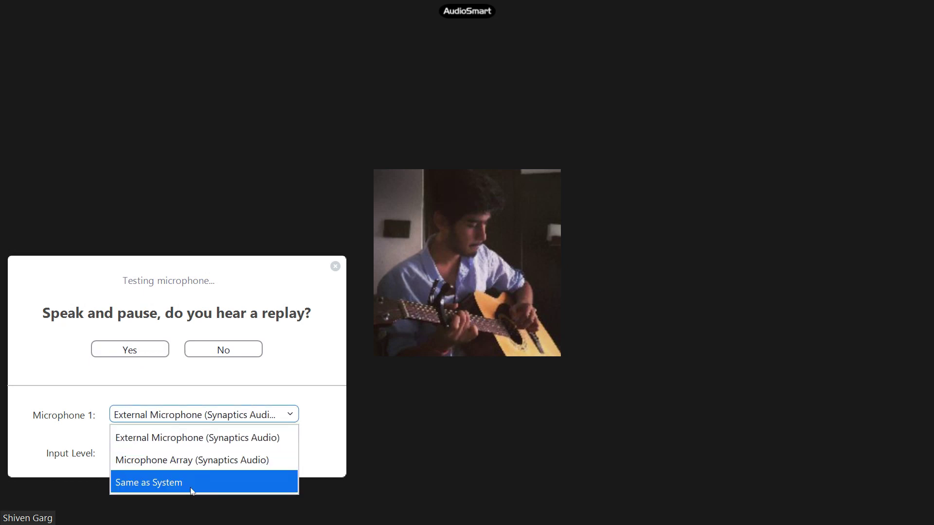
pyautogui.click(229, 439)
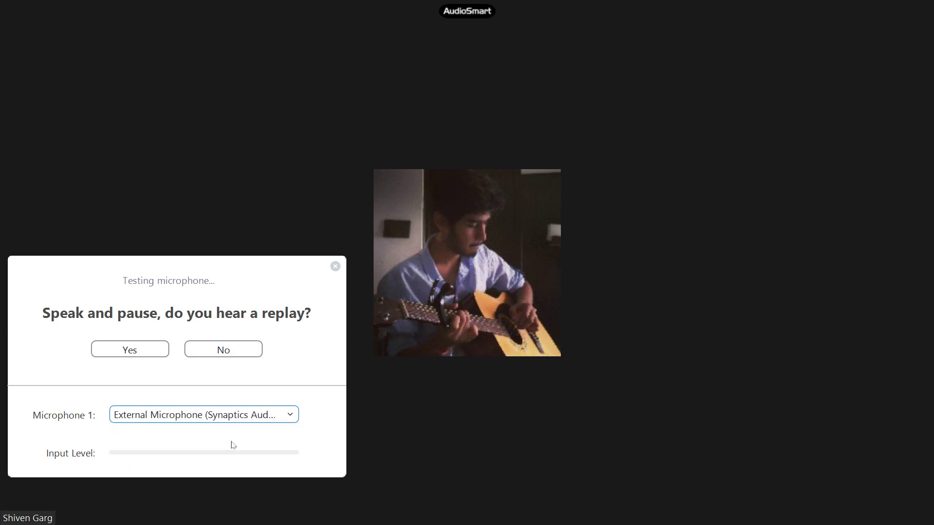
pyautogui.press('Return')
pyautogui.click(175, 416)
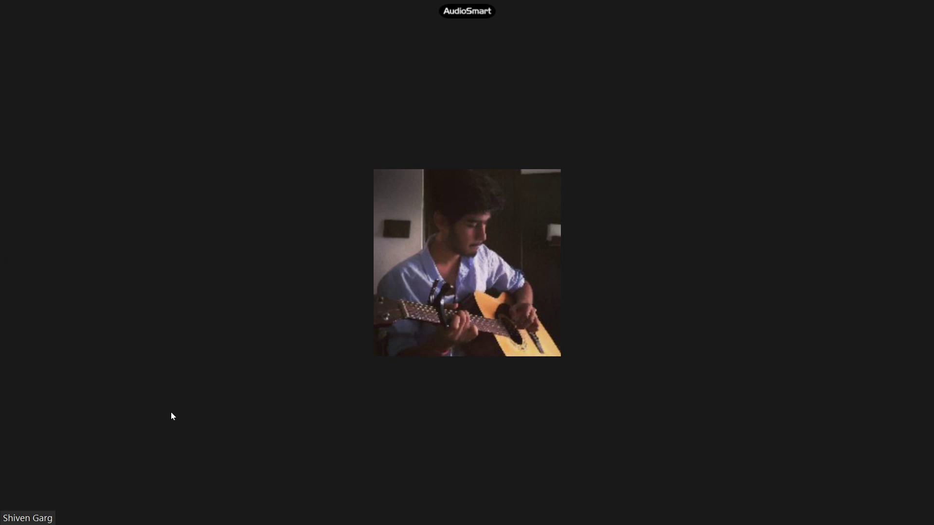
# - Open the meeting's audio settings and go to the advanced audio processing options
pyautogui.click(57, 498)
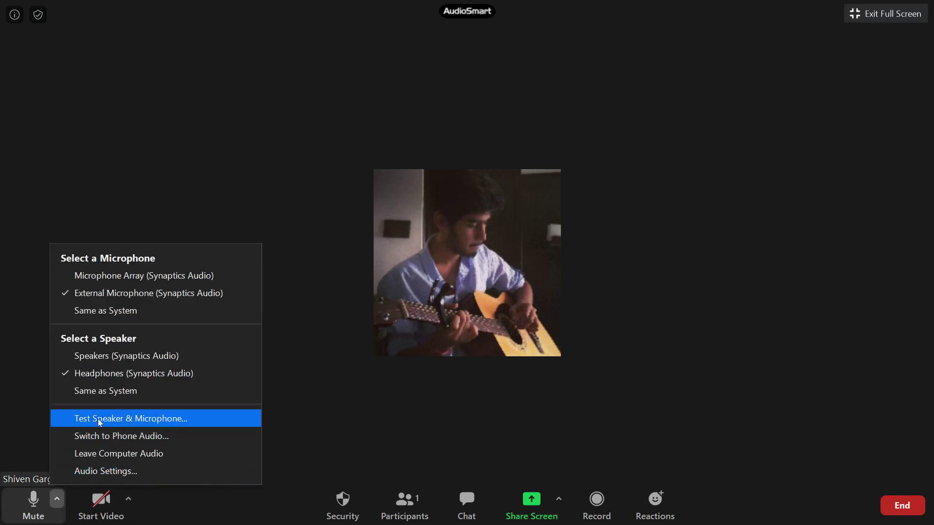
pyautogui.click(125, 472)
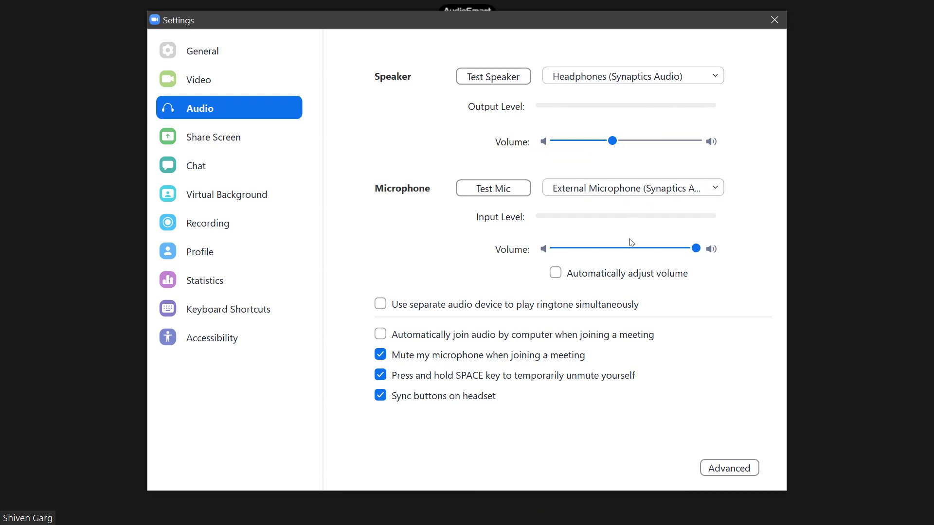
pyautogui.click(559, 276)
pyautogui.click(719, 471)
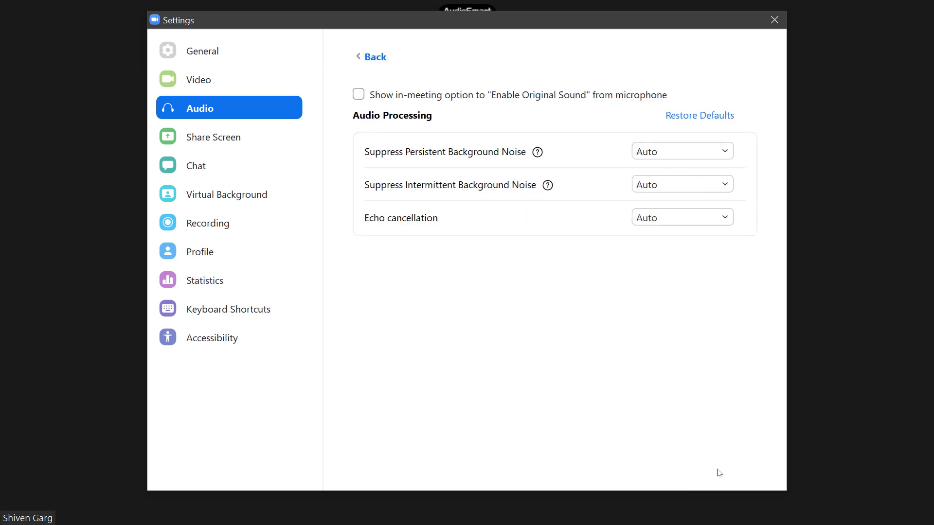
# - Set persistent and intermittent background noise suppression to Disable, with echo cancellation on Auto
pyautogui.click(651, 155)
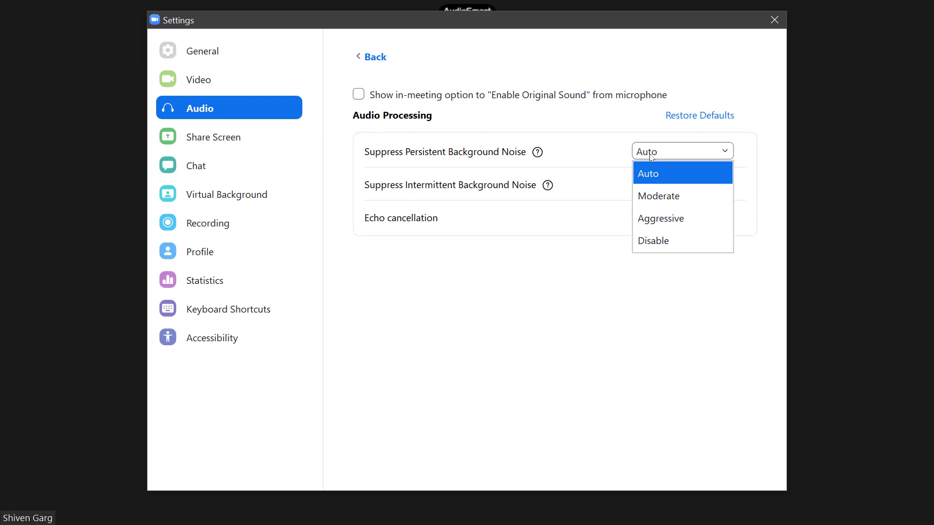
pyautogui.click(655, 240)
pyautogui.click(663, 188)
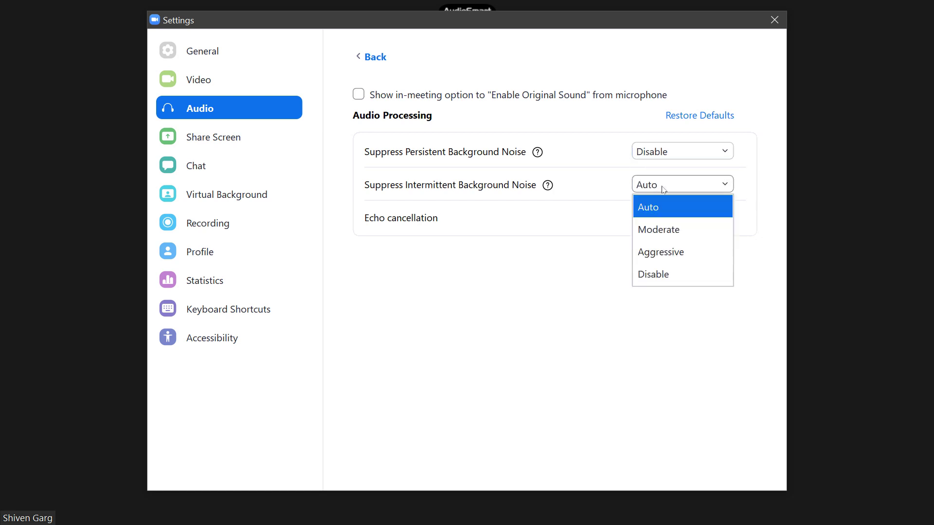
pyautogui.click(662, 273)
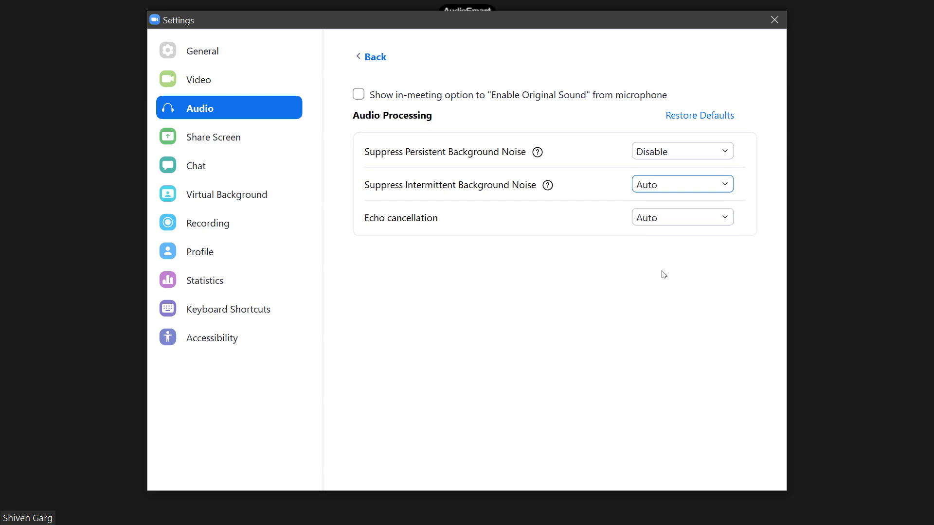
pyautogui.click(666, 221)
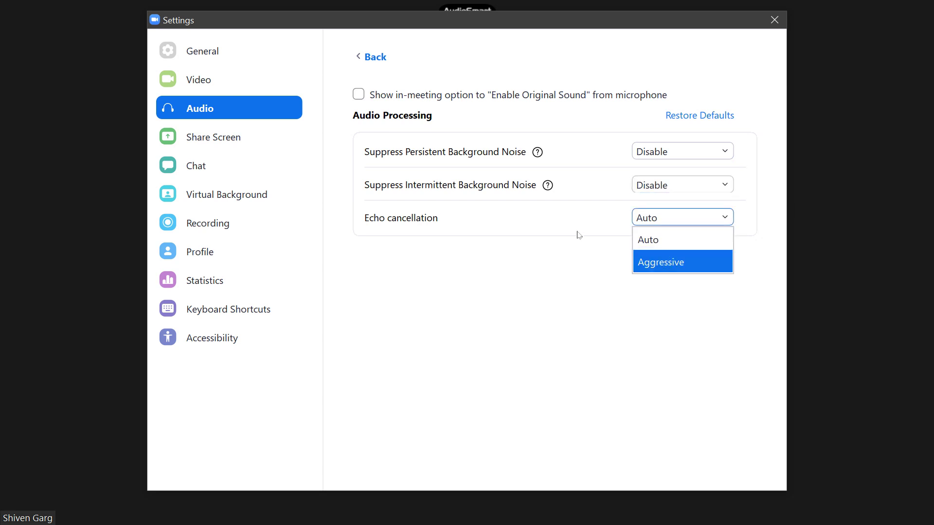
pyautogui.click(634, 238)
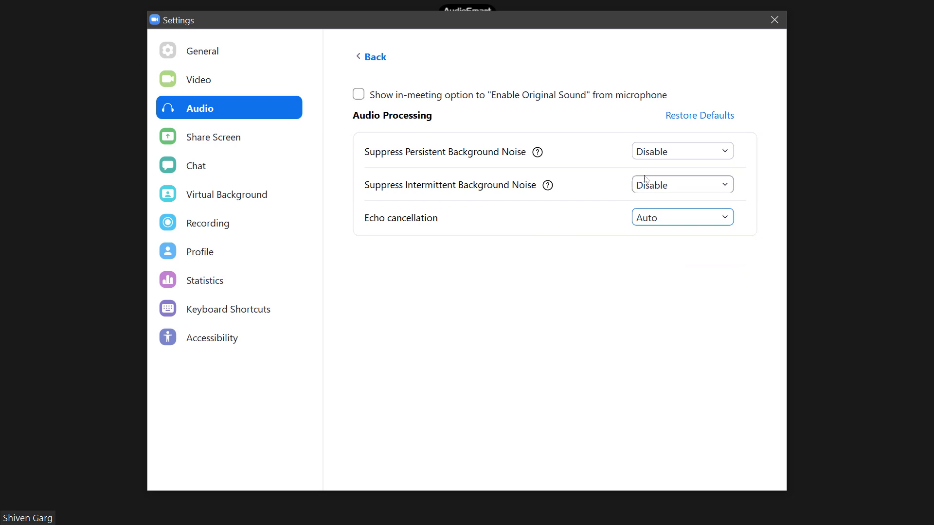
# - Set both persistent and intermittent background noise suppression to Auto and close the settings
pyautogui.click(664, 154)
pyautogui.click(665, 174)
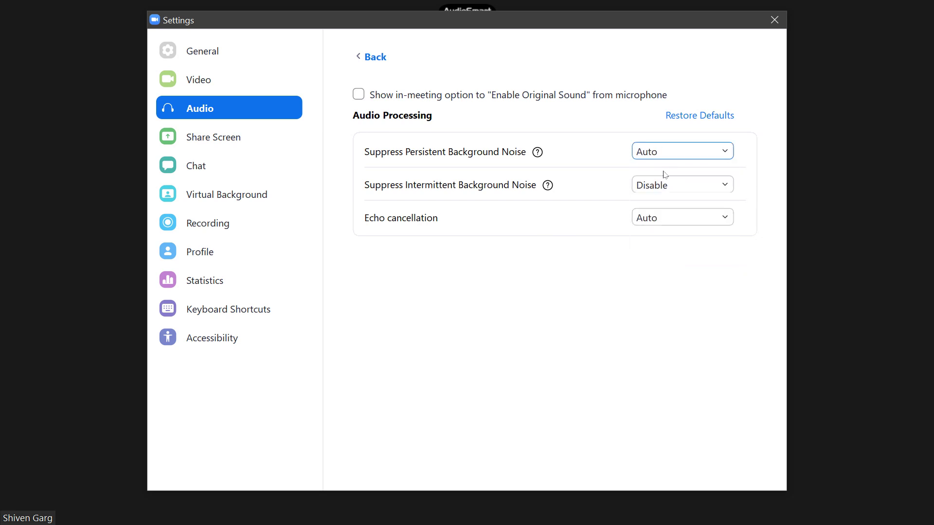
pyautogui.click(667, 184)
pyautogui.click(670, 201)
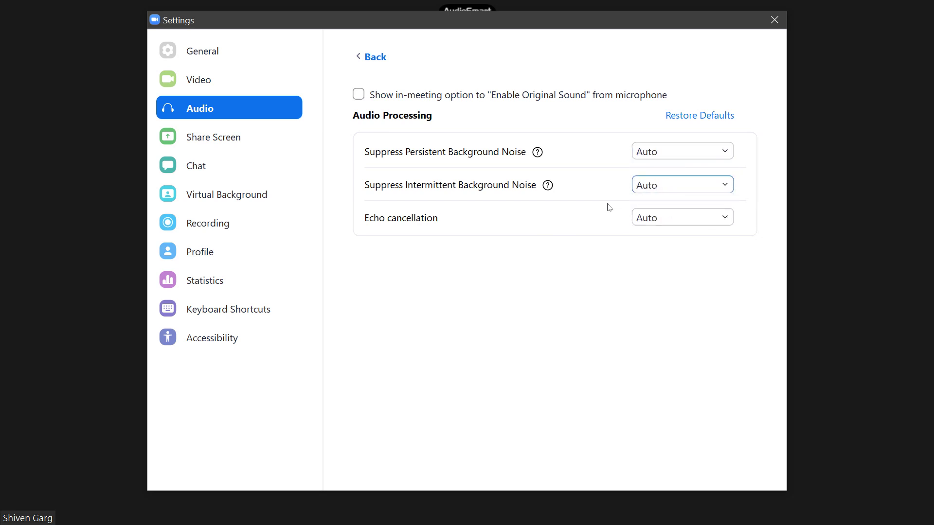
pyautogui.click(365, 57)
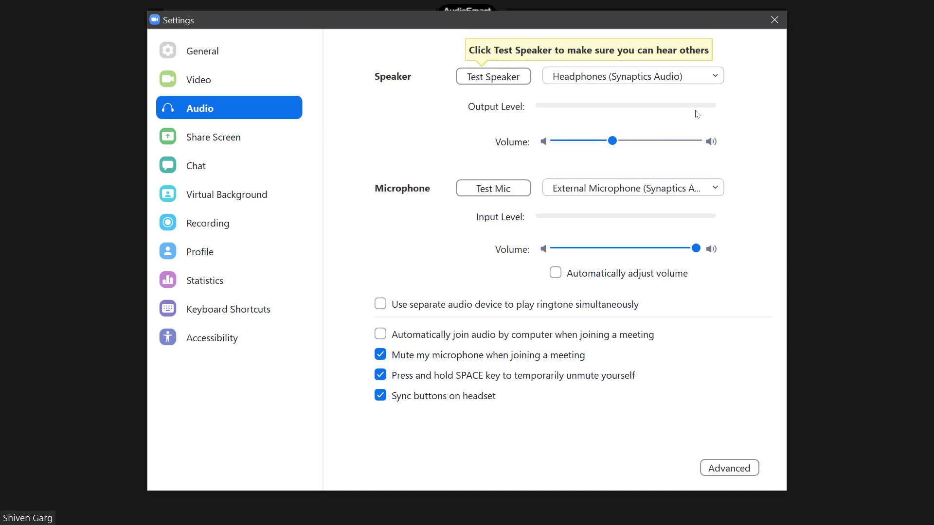
pyautogui.click(775, 20)
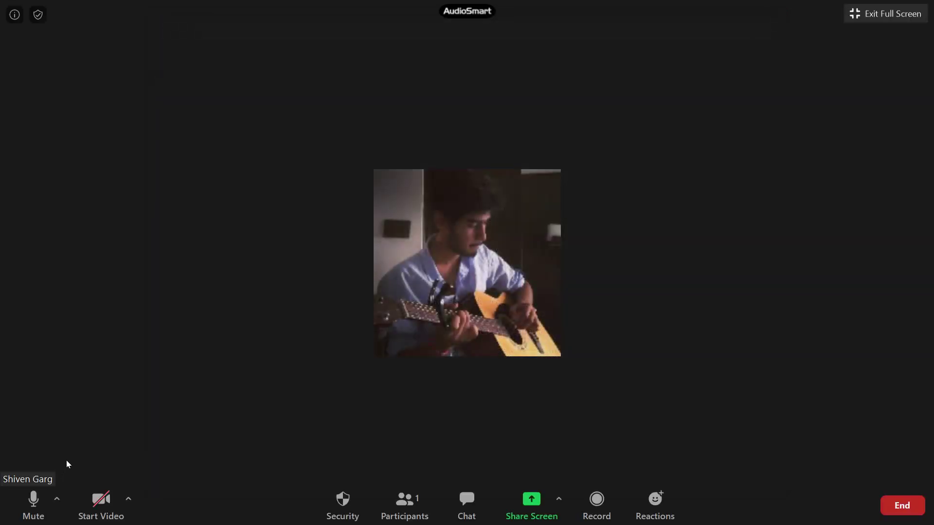
# - Open the meeting's audio options at the choice for switching to phone audio
pyautogui.click(57, 496)
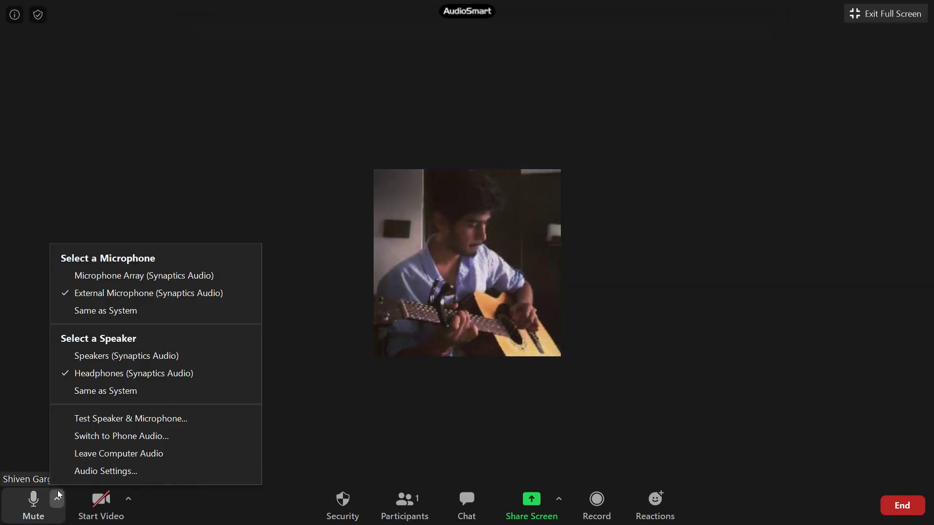
pyautogui.click(104, 437)
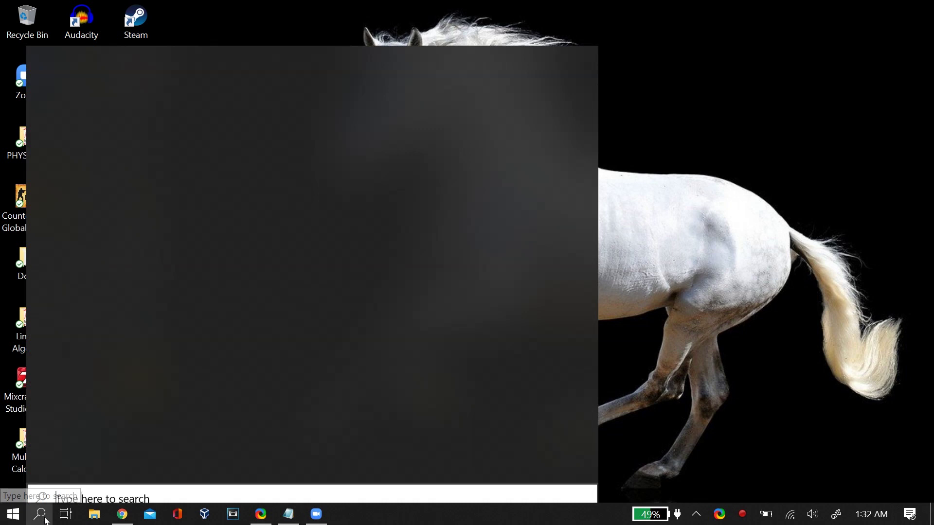
# - Search Windows for "settings" and open the Windows Settings app
pyautogui.write('settings')
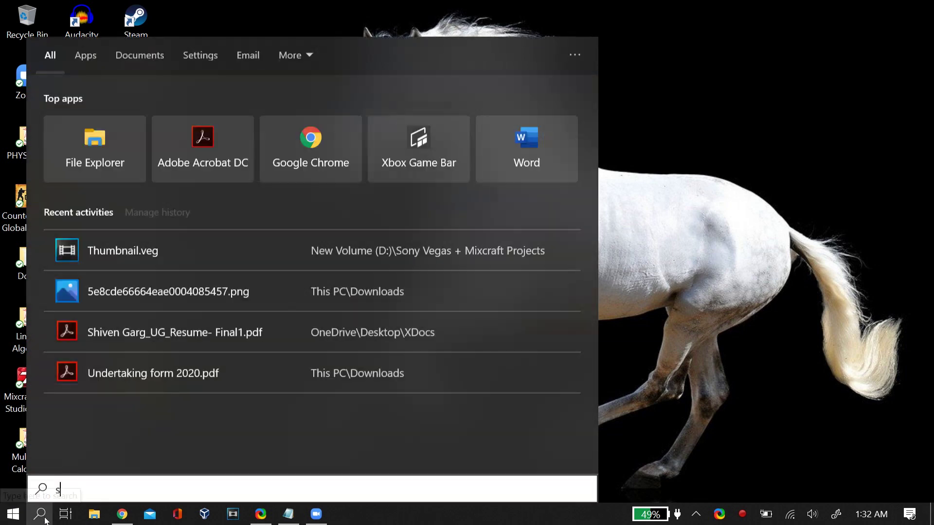
pyautogui.press('Return')
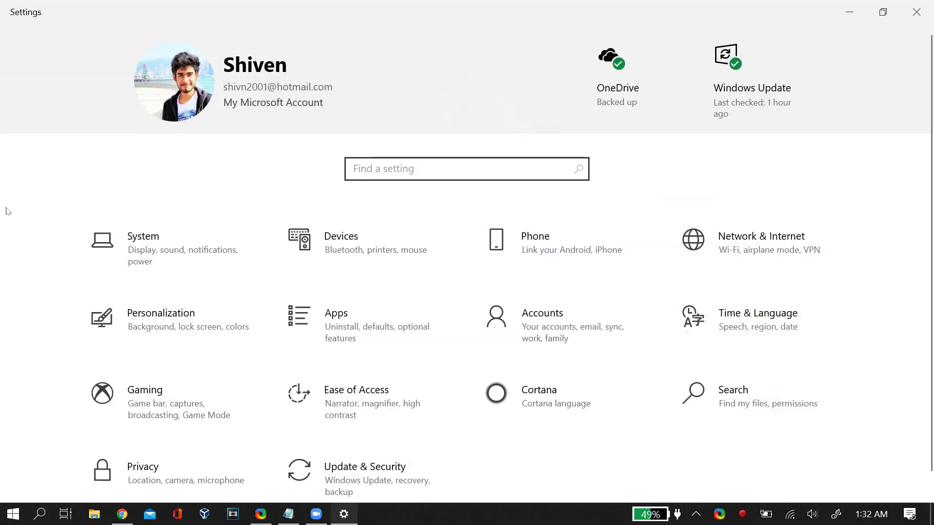
# - Open the microphone privacy settings and switch microphone access for this device off and back on
pyautogui.write('micr')
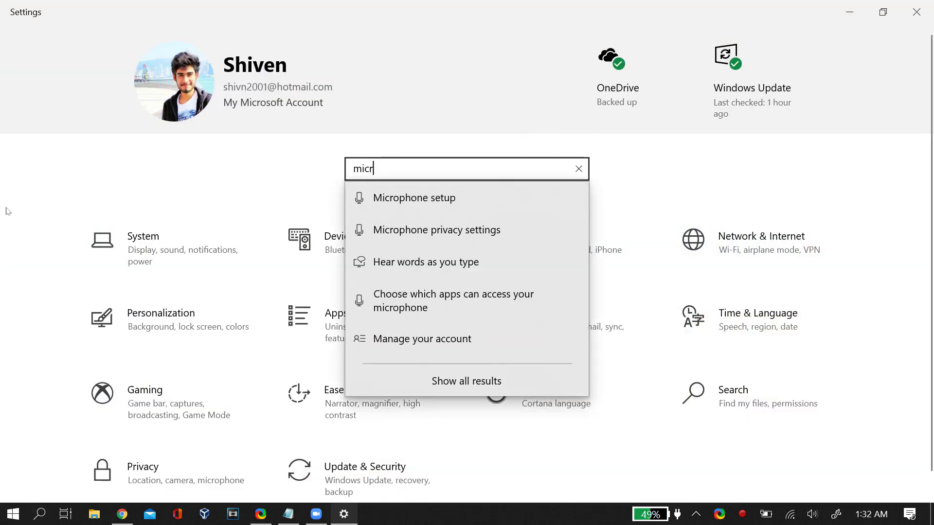
pyautogui.click(412, 225)
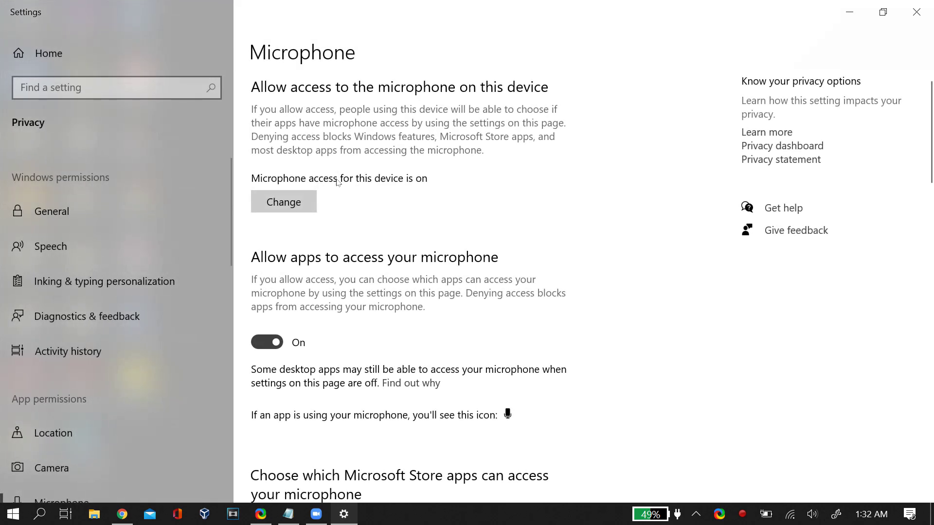
pyautogui.click(292, 202)
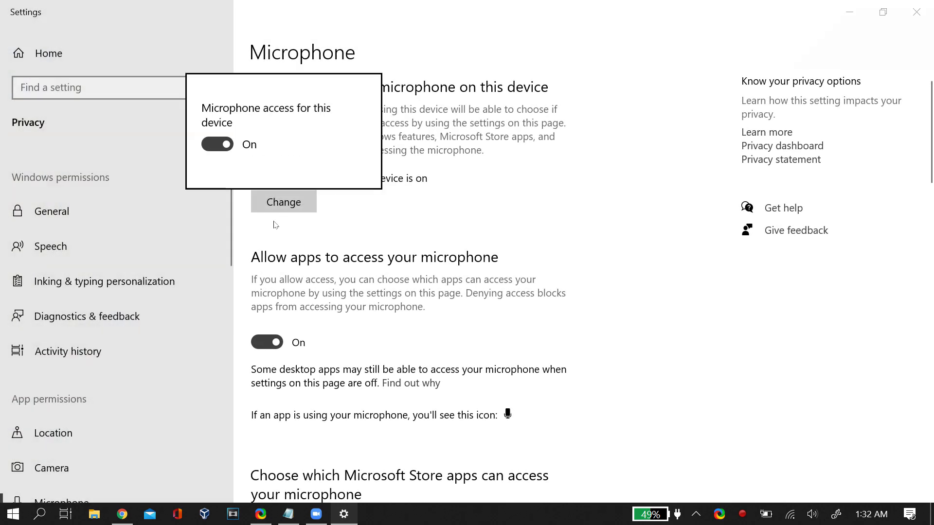
pyautogui.click(217, 144)
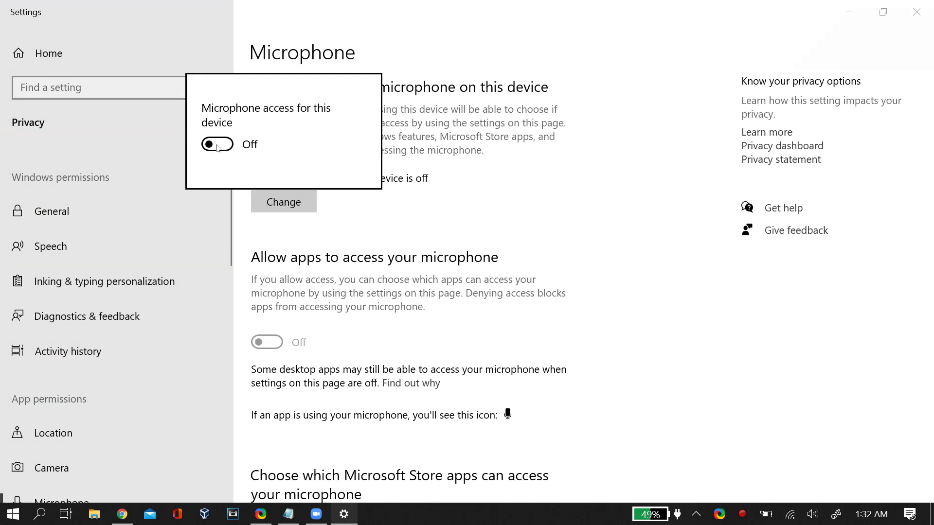
pyautogui.click(218, 146)
pyautogui.click(369, 273)
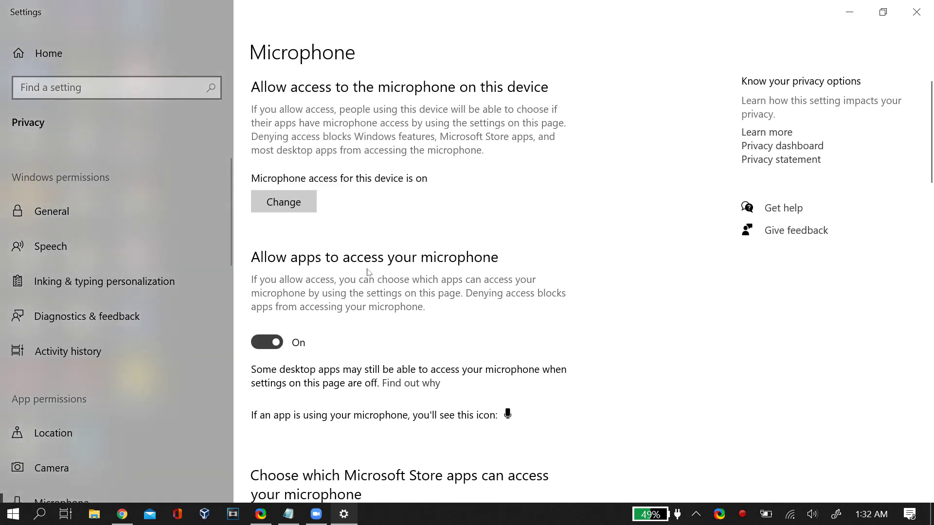
# - Review which Microsoft Store apps and desktop apps are allowed to access the microphone
pyautogui.scroll(-5, 368, 272)
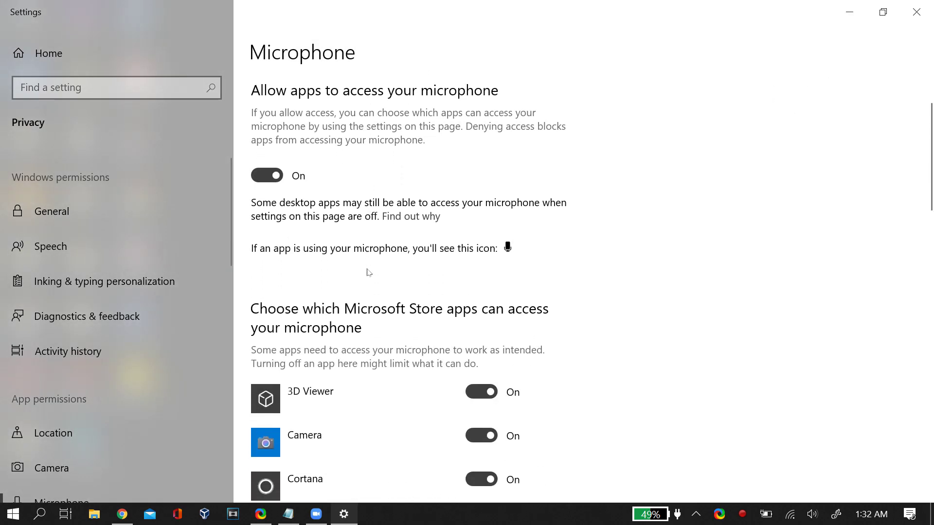
pyautogui.scroll(-3, 368, 272)
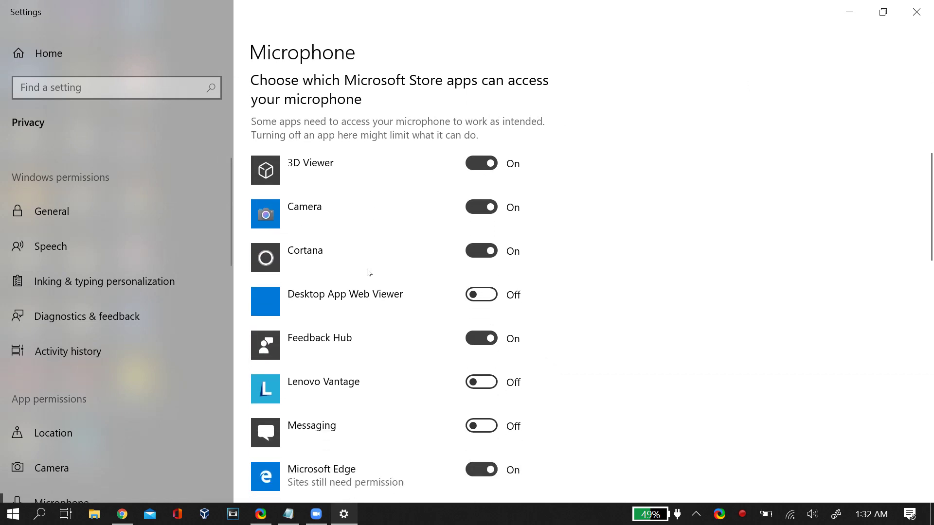
pyautogui.scroll(-3, 368, 273)
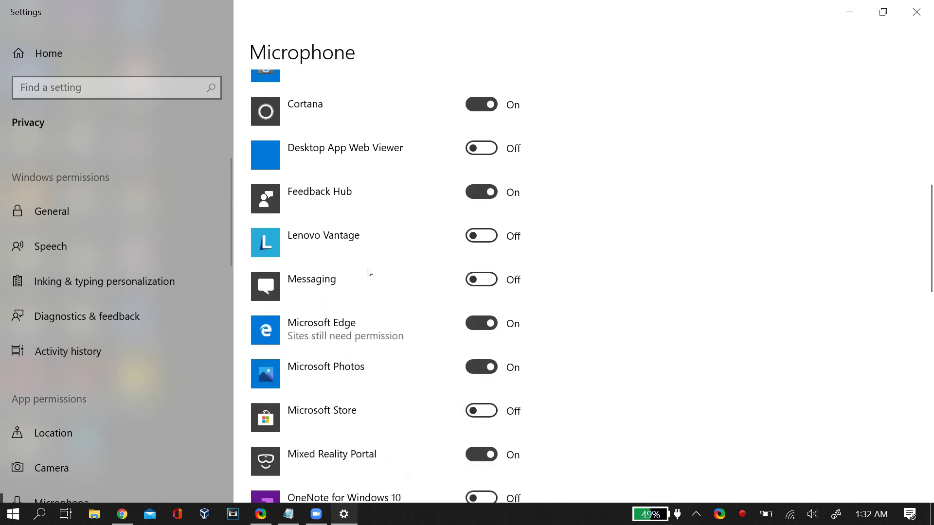
pyautogui.scroll(-3, 368, 273)
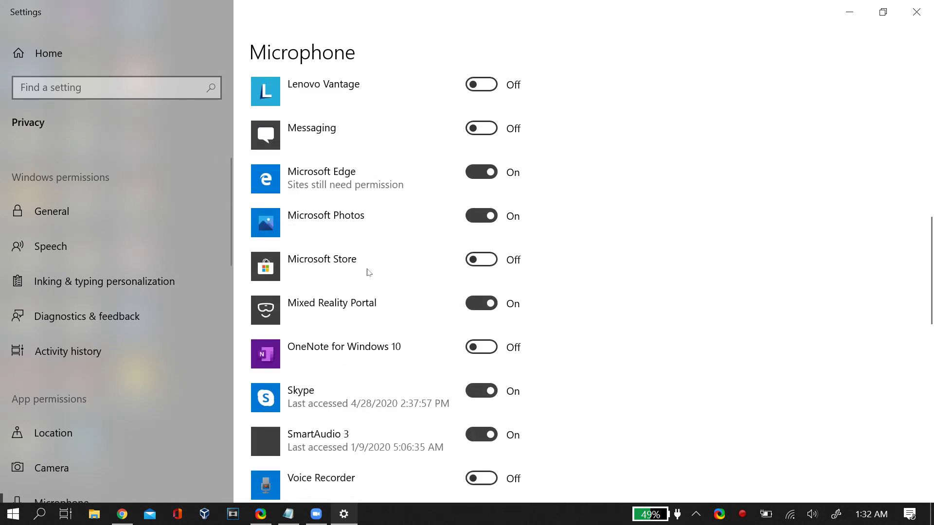
pyautogui.scroll(-3, 369, 272)
pyautogui.scroll(6, 378, 315)
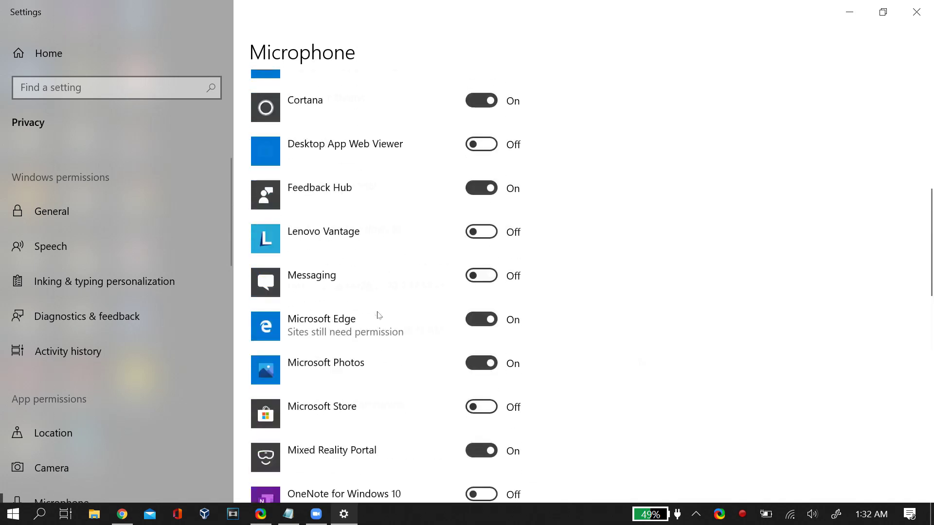
pyautogui.scroll(-6, 378, 316)
pyautogui.scroll(-6, 641, 364)
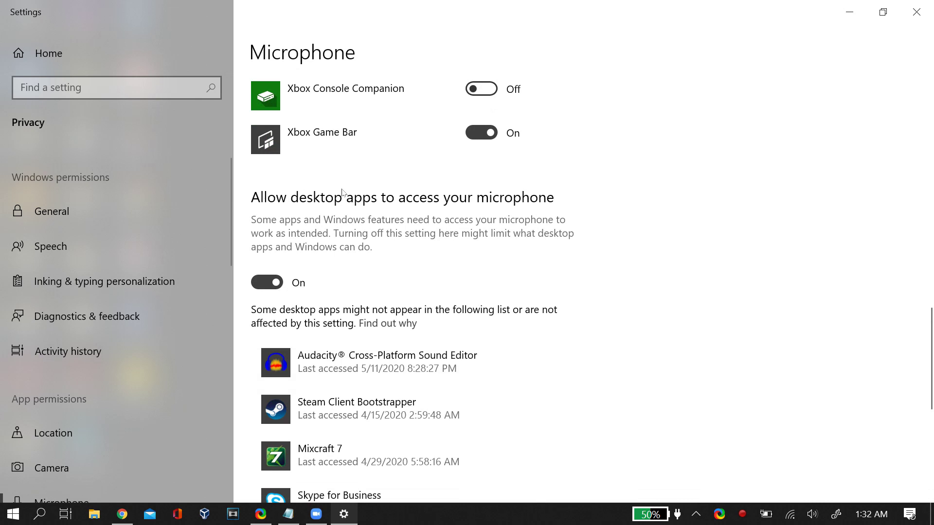
pyautogui.scroll(-9, 383, 299)
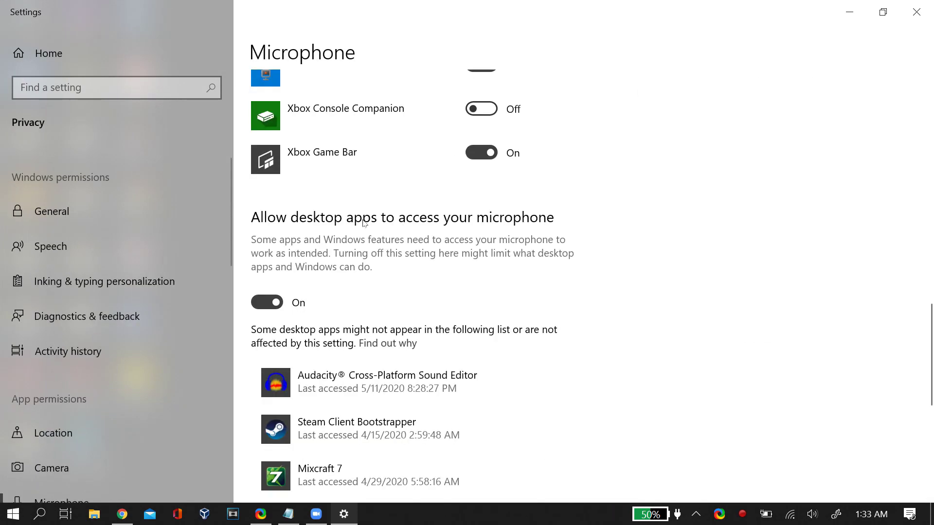
pyautogui.scroll(10, 367, 219)
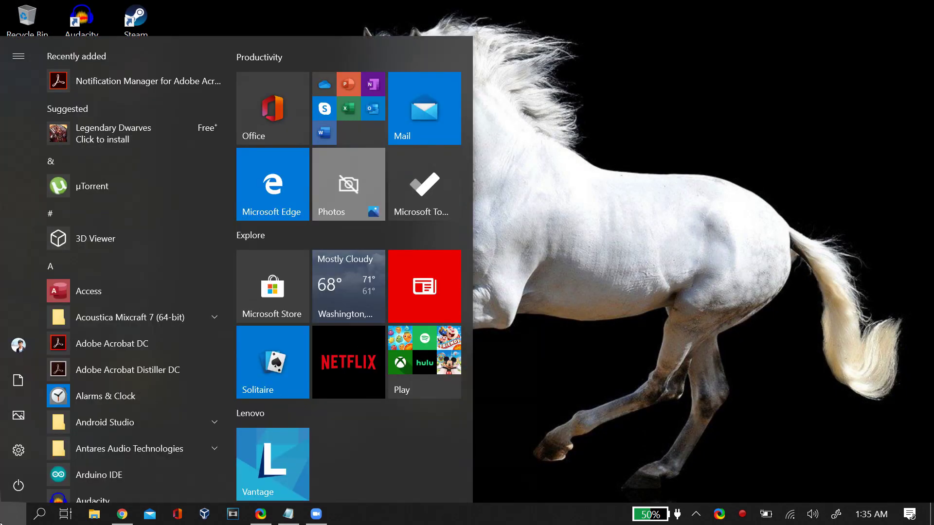
# - Open the Sound Control Panel from the Windows Sound settings and select External Microphone among the recording devices
pyautogui.write('sou')
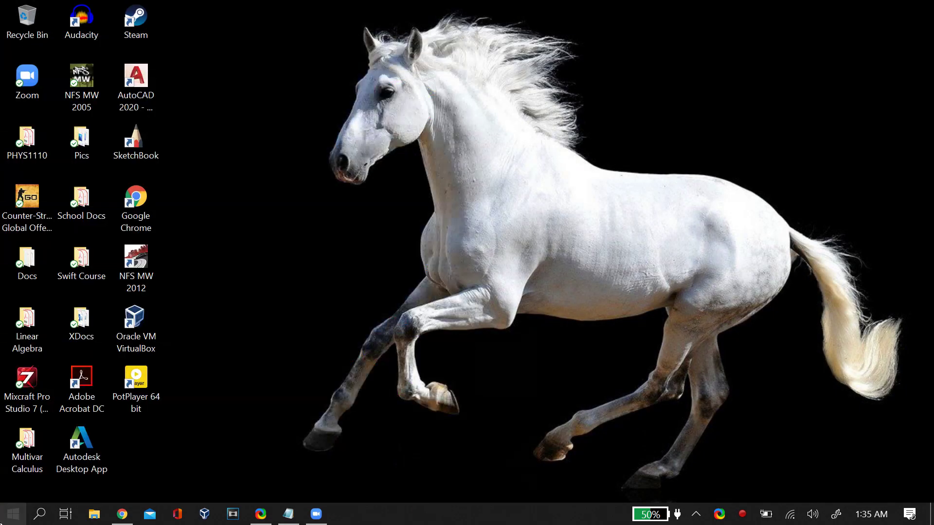
pyautogui.press('Return')
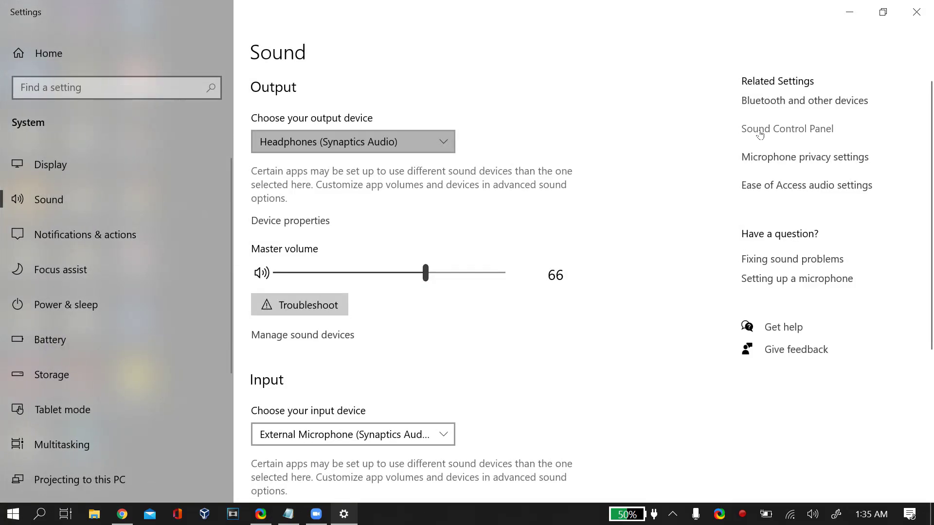
pyautogui.click(759, 131)
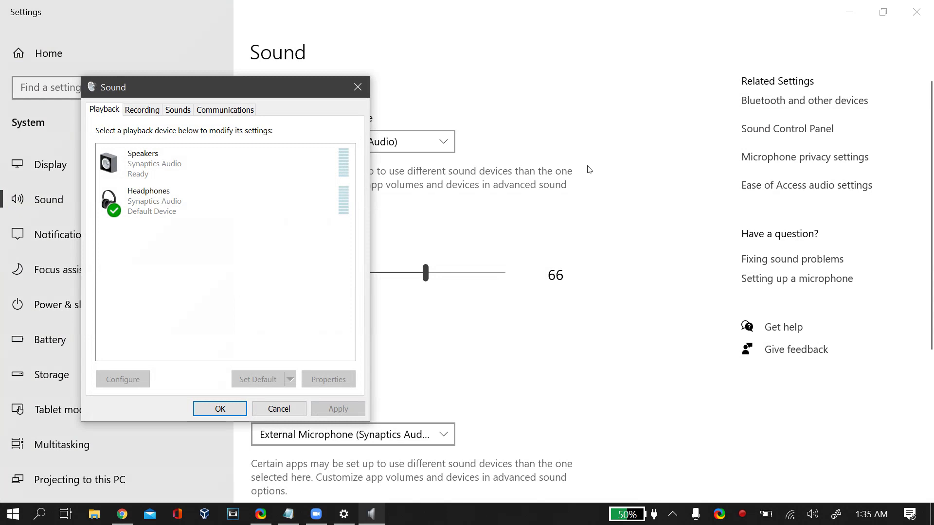
pyautogui.click(916, 12)
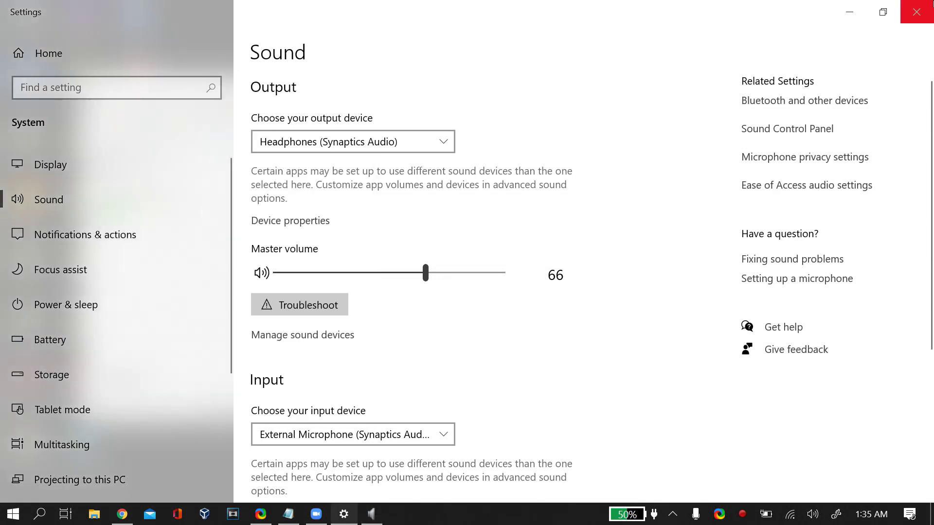
pyautogui.moveTo(281, 86); pyautogui.dragTo(442, 55)
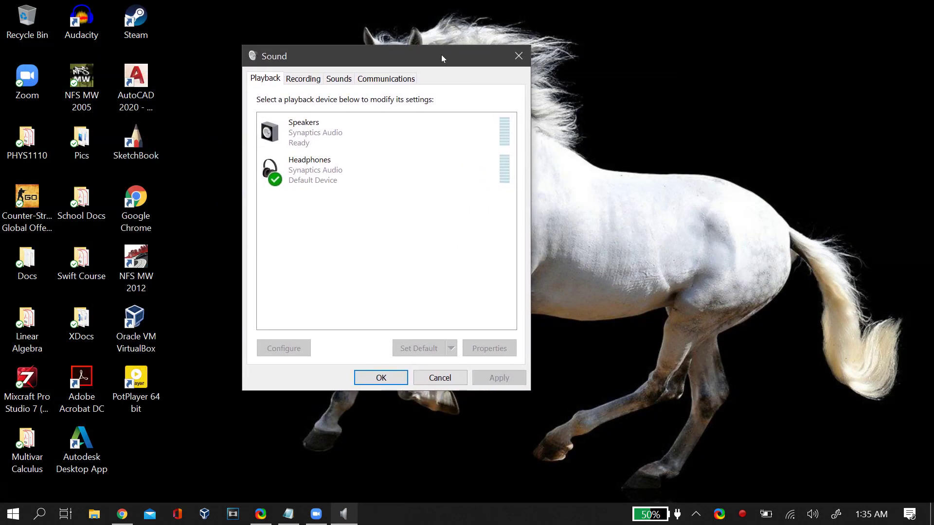
pyautogui.click(300, 80)
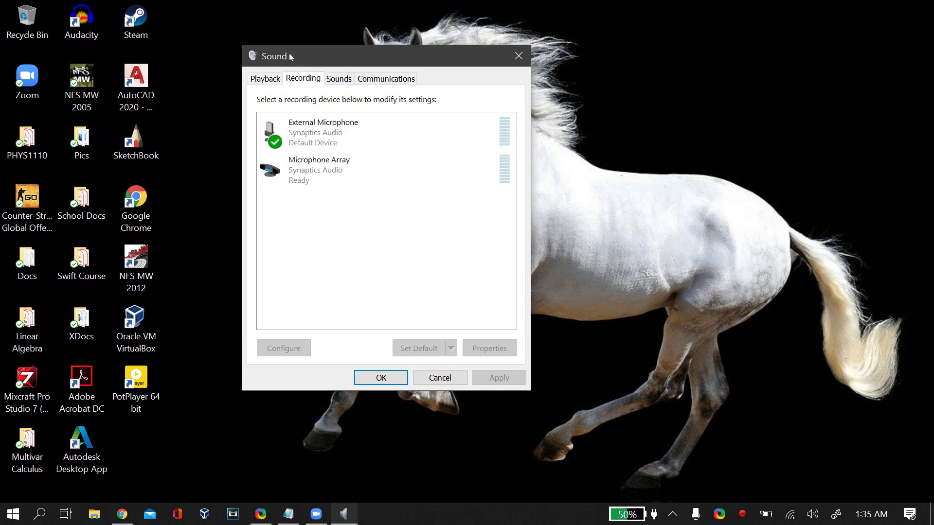
pyautogui.click(306, 134)
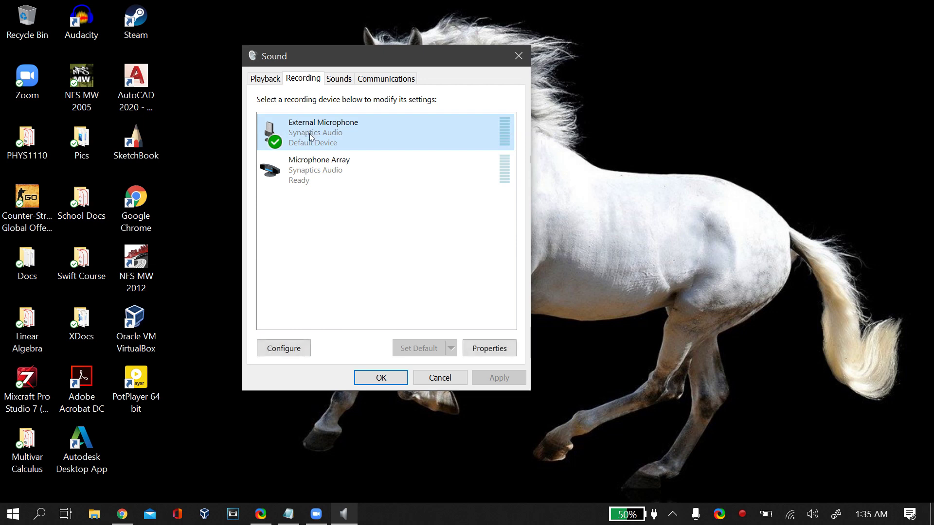
# - Turn the display of disabled devices off and back on in the recording devices list
pyautogui.rightClick(319, 265)
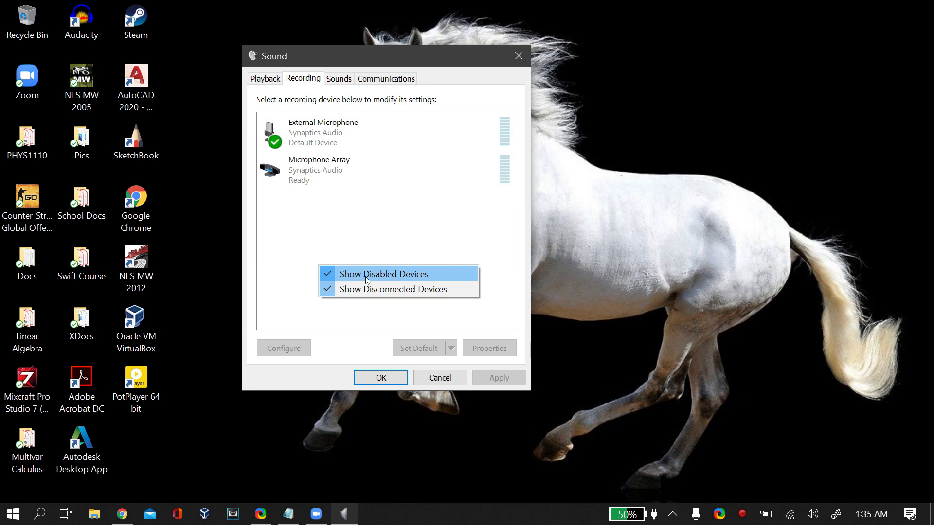
pyautogui.click(379, 275)
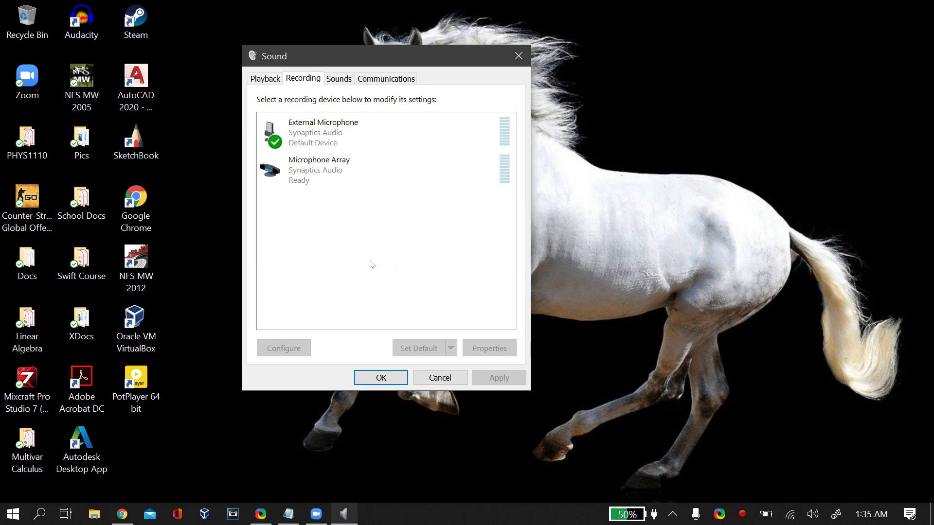
pyautogui.rightClick(366, 254)
pyautogui.click(379, 263)
pyautogui.rightClick(357, 243)
pyautogui.click(333, 234)
# - Open the External Microphone's properties and check the options for its device usage
pyautogui.click(341, 136)
pyautogui.rightClick(340, 134)
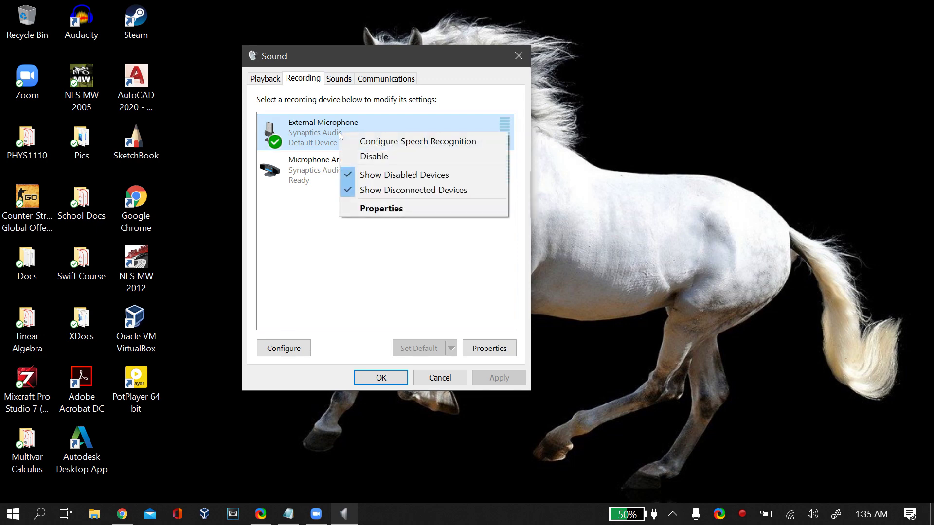
pyautogui.click(412, 208)
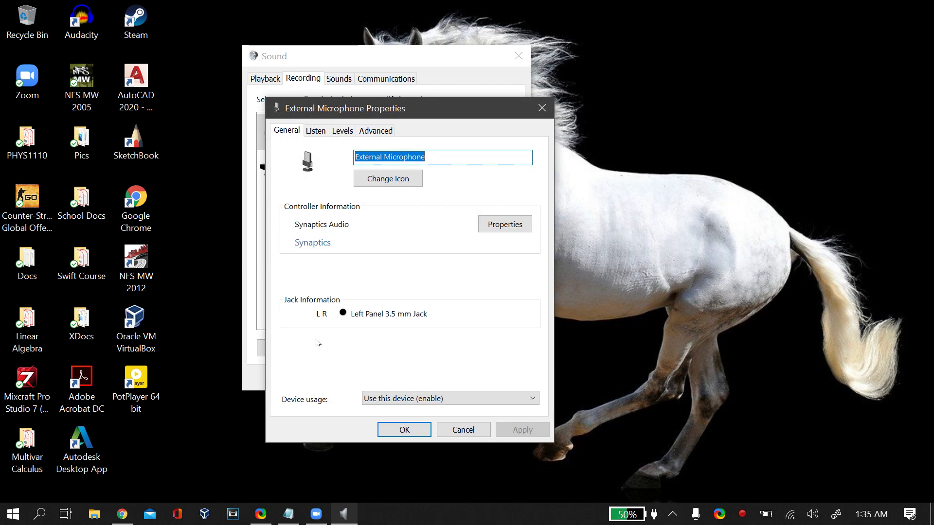
pyautogui.click(388, 400)
pyautogui.click(387, 400)
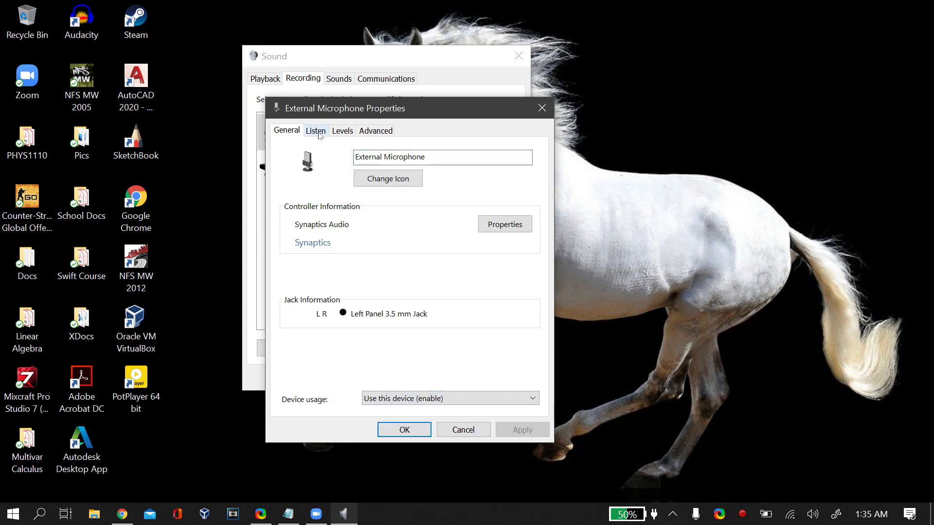
# - Set the External Microphone's Listen options to Default Playback Device and Continue running when on battery power
pyautogui.click(319, 133)
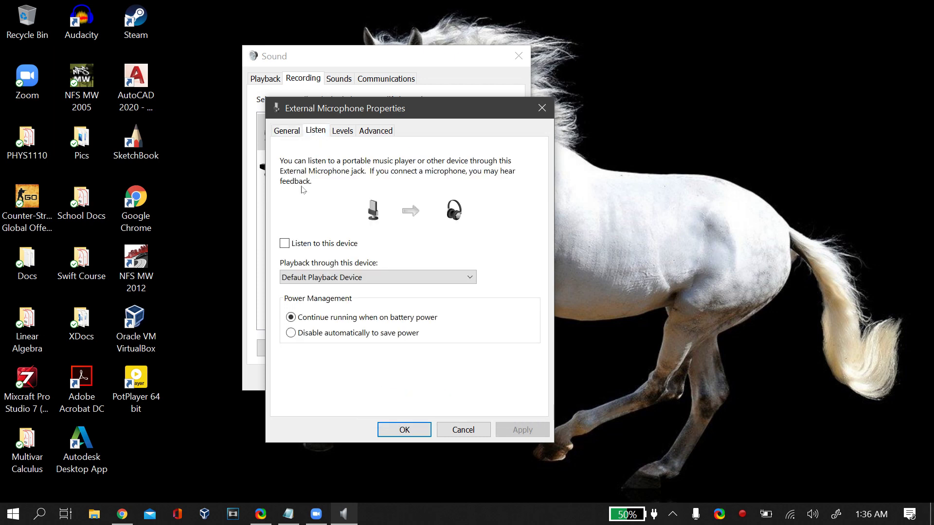
pyautogui.click(322, 278)
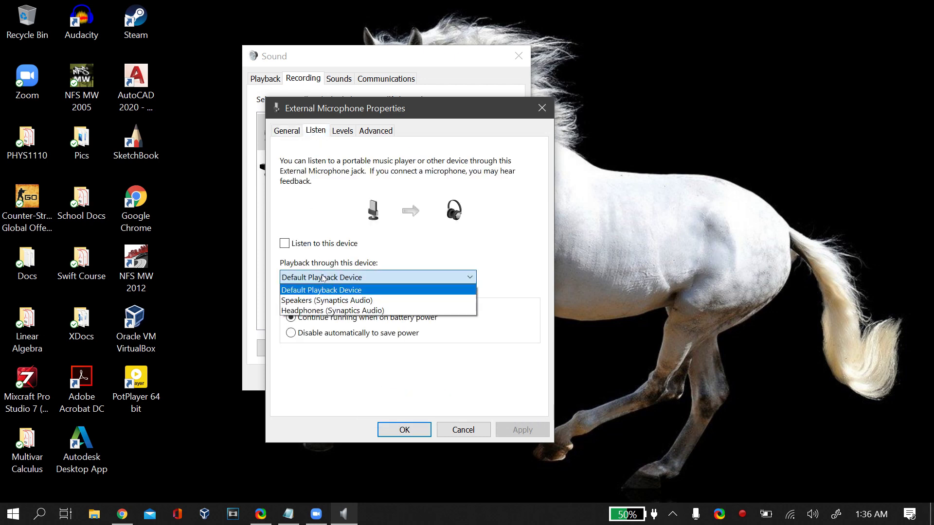
pyautogui.click(344, 291)
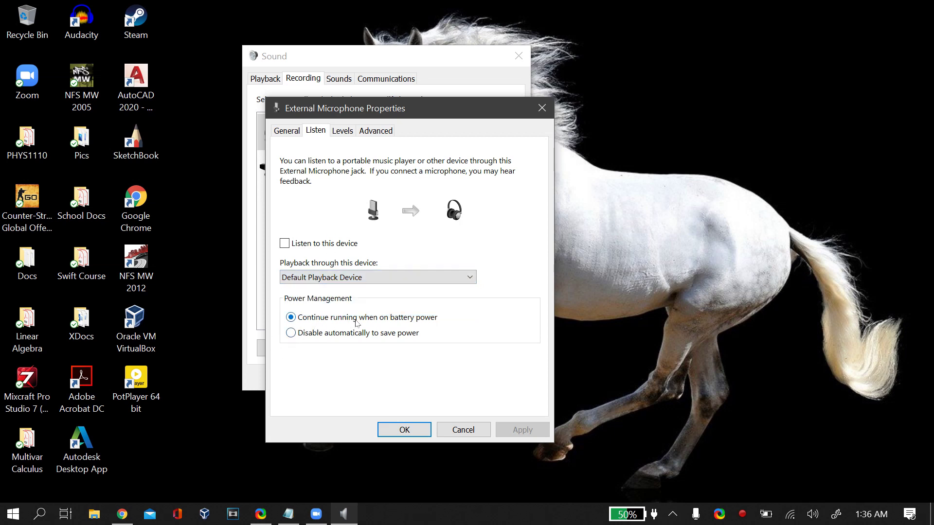
pyautogui.click(390, 319)
pyautogui.click(377, 247)
# - Raise the External Microphone's level and Microphone Boost to maximum, and lower both back to their earlier positions
pyautogui.click(339, 132)
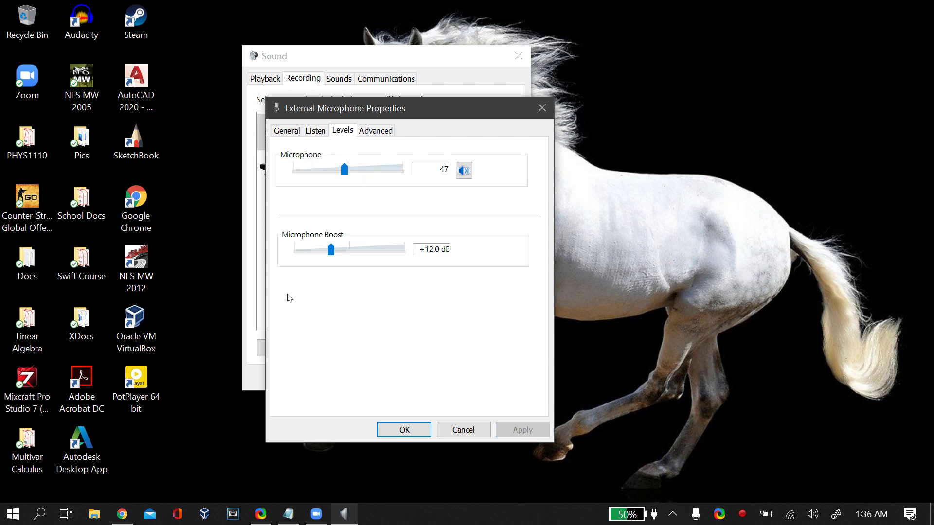
pyautogui.moveTo(345, 168); pyautogui.dragTo(344, 169)
pyautogui.click(346, 254)
pyautogui.click(346, 254)
pyautogui.moveTo(335, 251); pyautogui.dragTo(387, 257)
pyautogui.moveTo(345, 170); pyautogui.dragTo(418, 164)
pyautogui.moveTo(406, 251); pyautogui.dragTo(331, 251)
pyautogui.moveTo(403, 170); pyautogui.dragTo(344, 171)
# - Check the External Microphone's Advanced options, including audio enhancements, and review its Levels, Listen and General properties
pyautogui.click(379, 107)
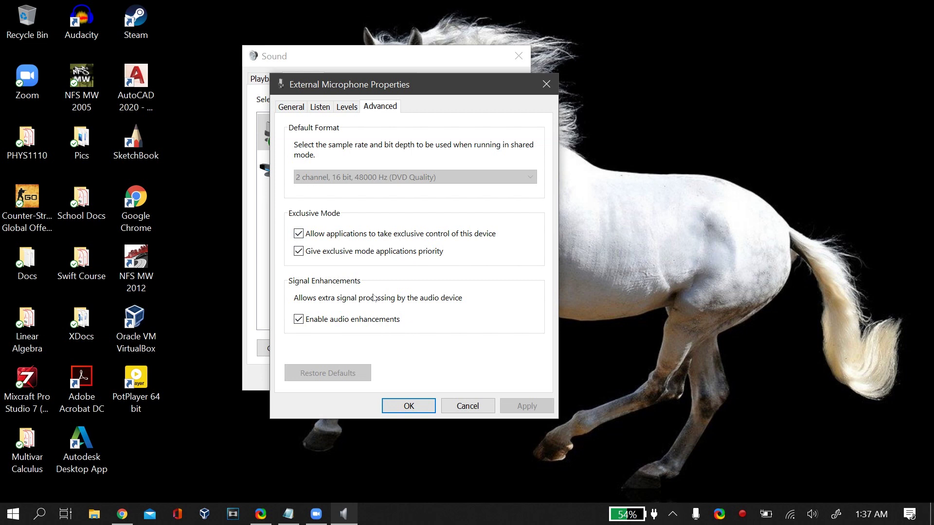
pyautogui.click(359, 319)
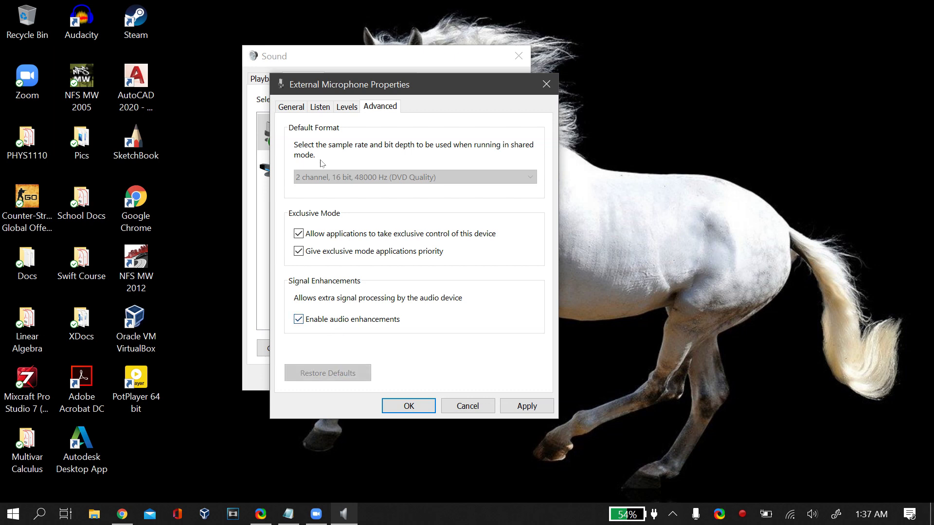
pyautogui.click(338, 107)
pyautogui.click(325, 108)
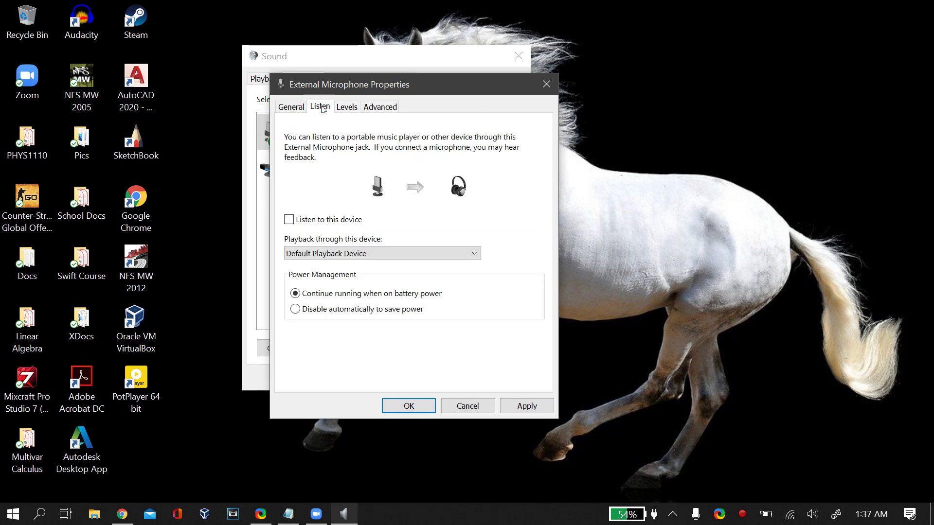
pyautogui.click(301, 107)
pyautogui.click(391, 107)
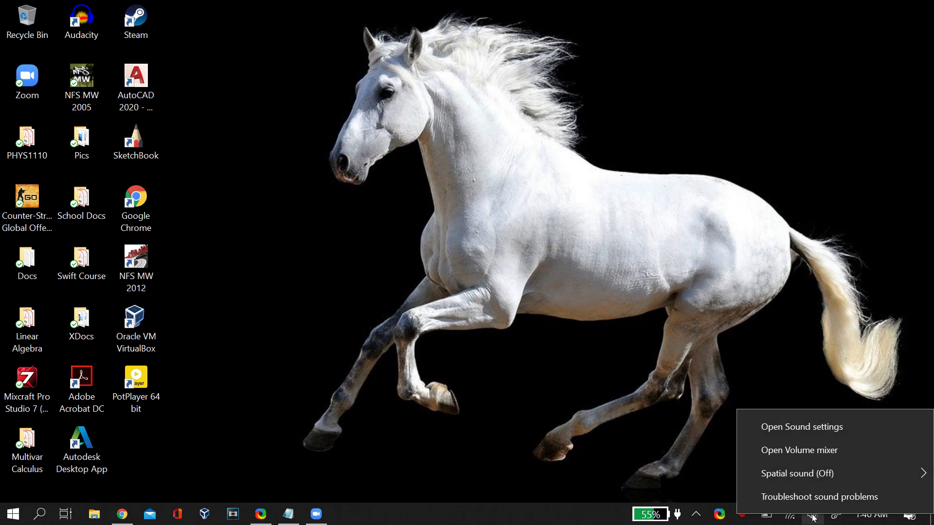
# - Open the Windows Sound settings from the speaker's options to reach the output device and master volume
pyautogui.click(683, 408)
pyautogui.rightClick(814, 524)
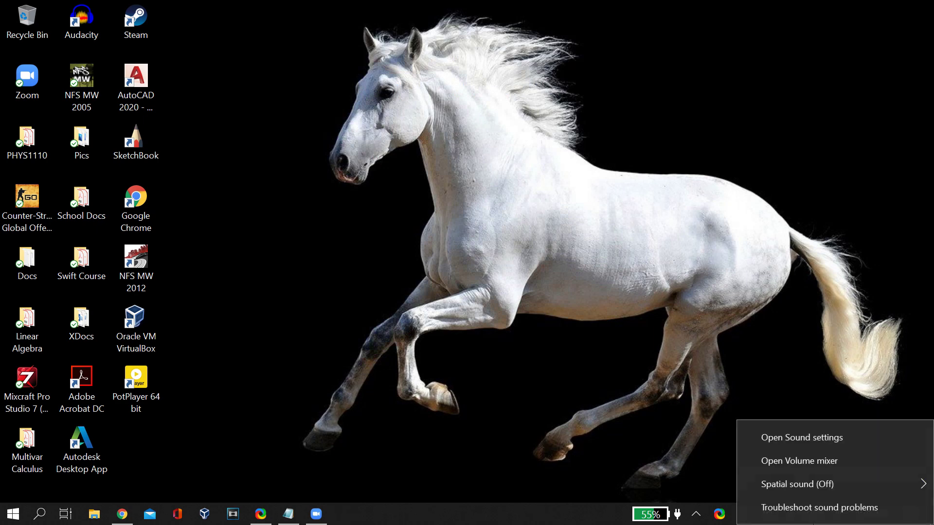
pyautogui.click(807, 438)
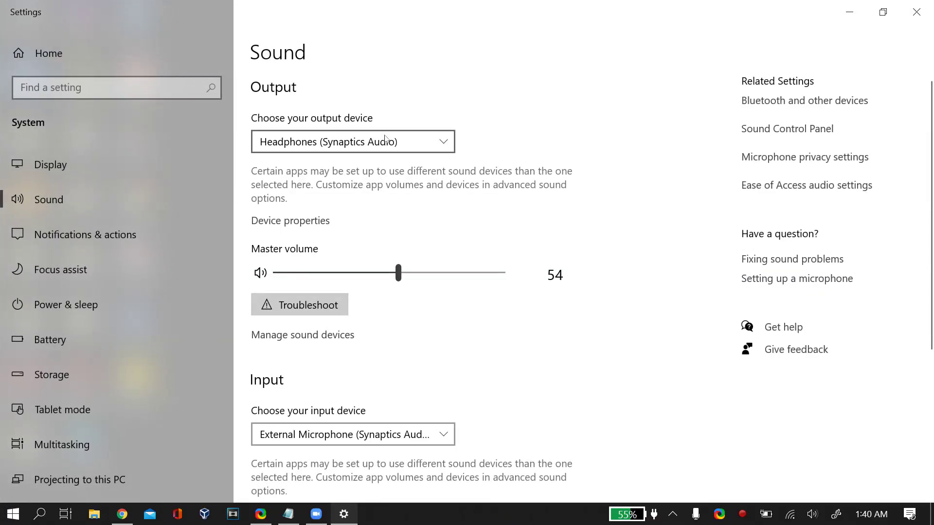
# - Start the troubleshooter for the External Microphone input device in the Sound settings
pyautogui.scroll(-5, 401, 327)
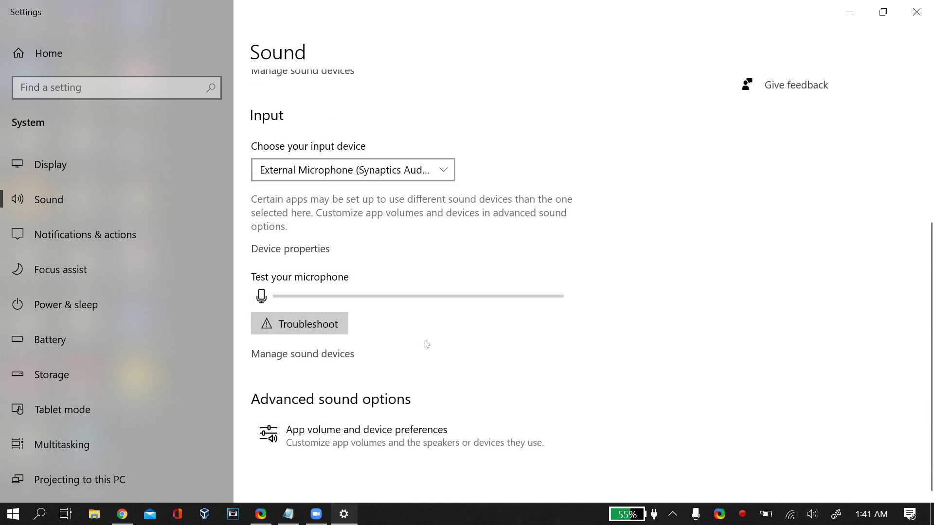
pyautogui.click(339, 324)
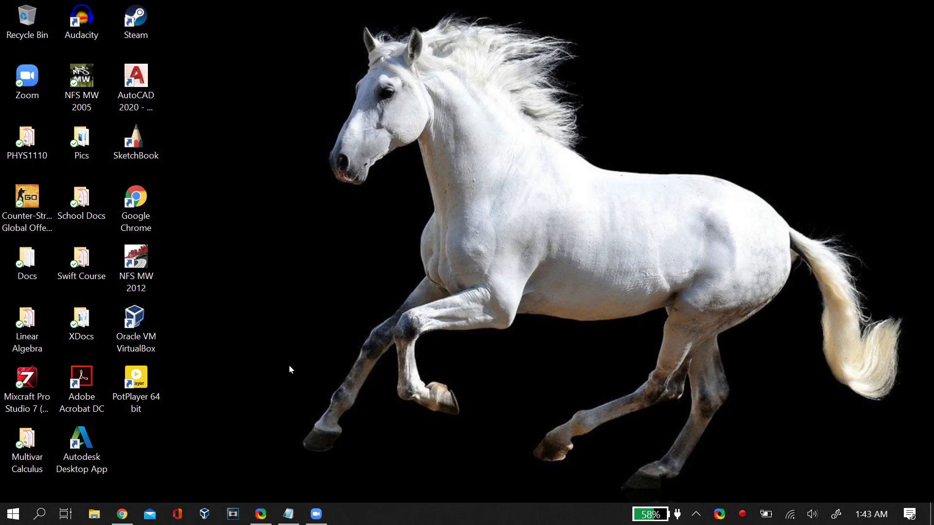
# - Mute and unmute the system microphone several times with the laptop's hardware microphone toggle, ending with it unmuted
pyautogui.press('XF86AudioMicMute')
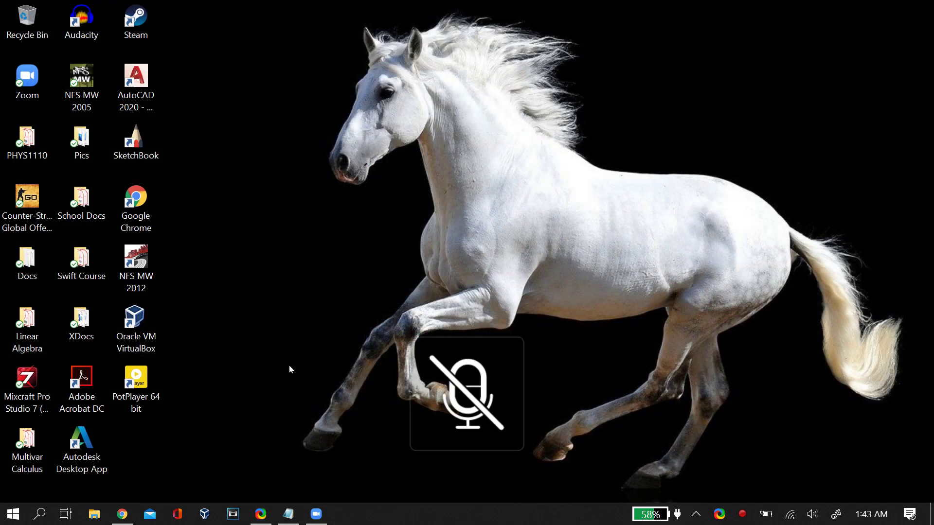
pyautogui.press('XF86AudioMicMute')
pyautogui.press('XF86AudioMicMute')
pyautogui.press('XF86AudioMicMute')
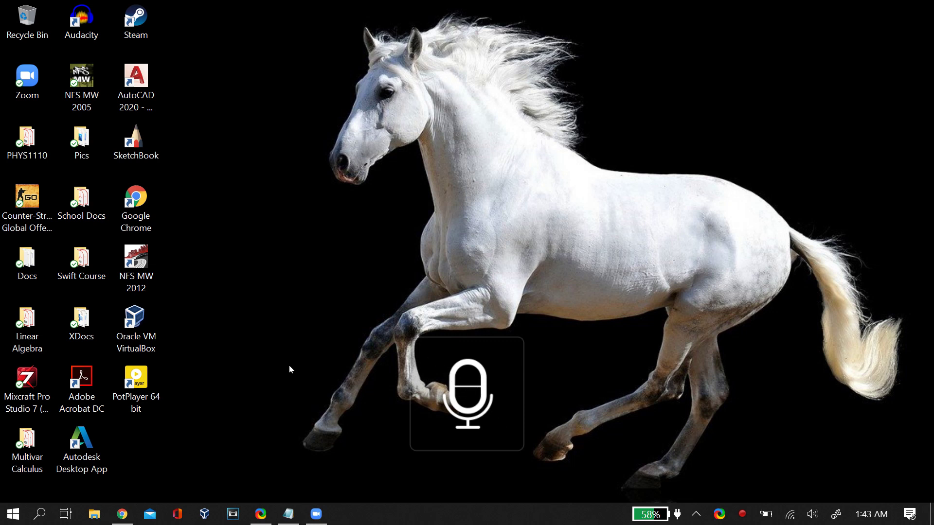
pyautogui.press('XF86AudioMicMute')
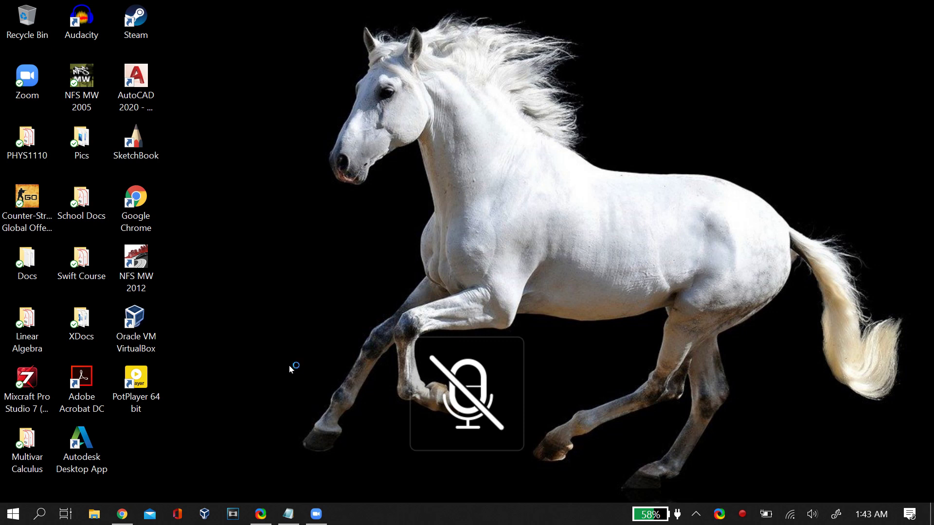
pyautogui.press('XF86AudioMicMute')
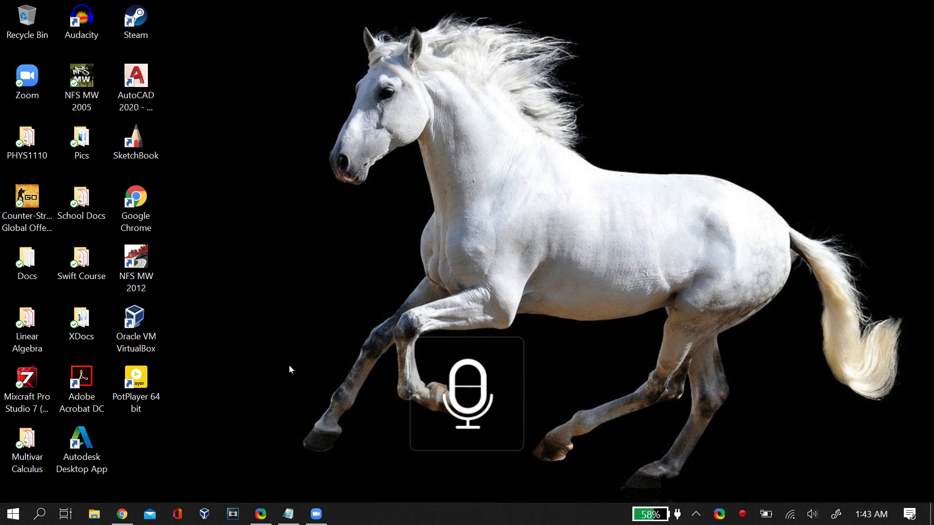
pyautogui.press('XF86AudioMicMute')
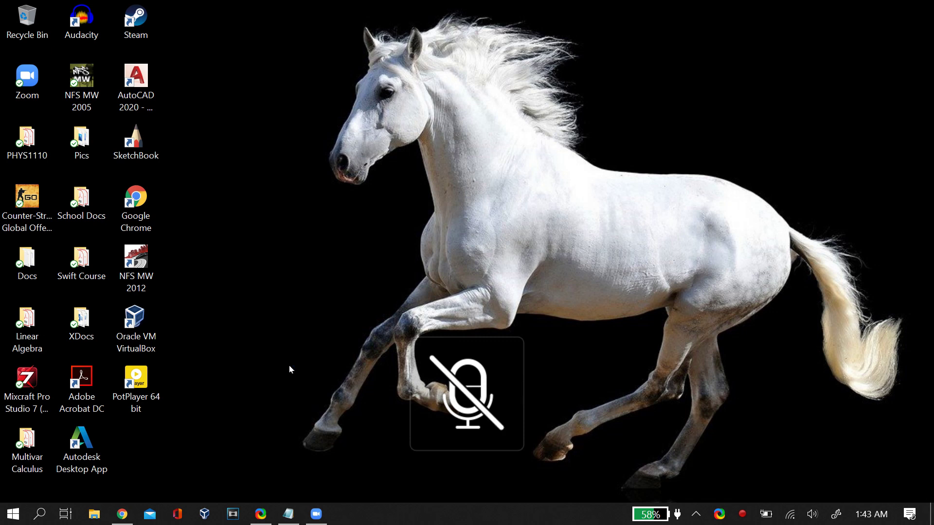
pyautogui.press('XF86AudioMicMute')
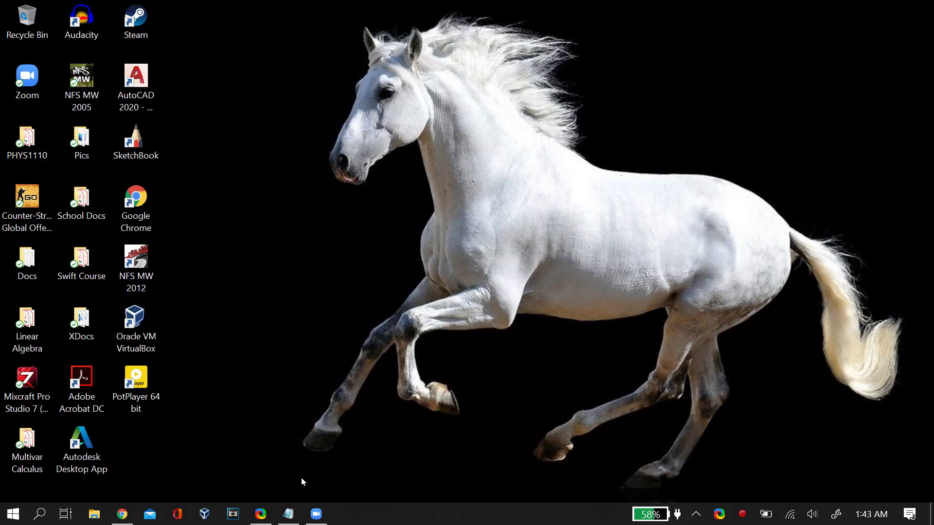
# - Open Device Manager and expand the Audio inputs and outputs category
pyautogui.press('super')
pyautogui.write('di')
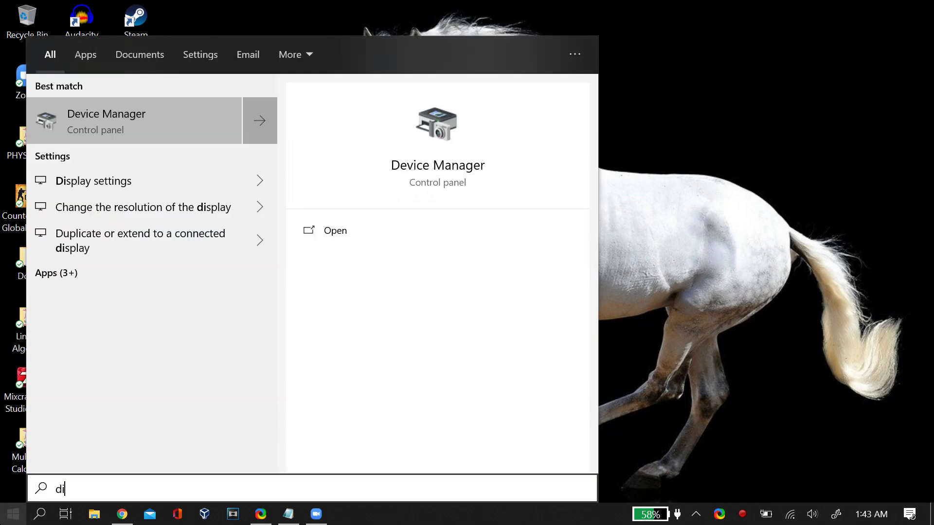
pyautogui.press('Return')
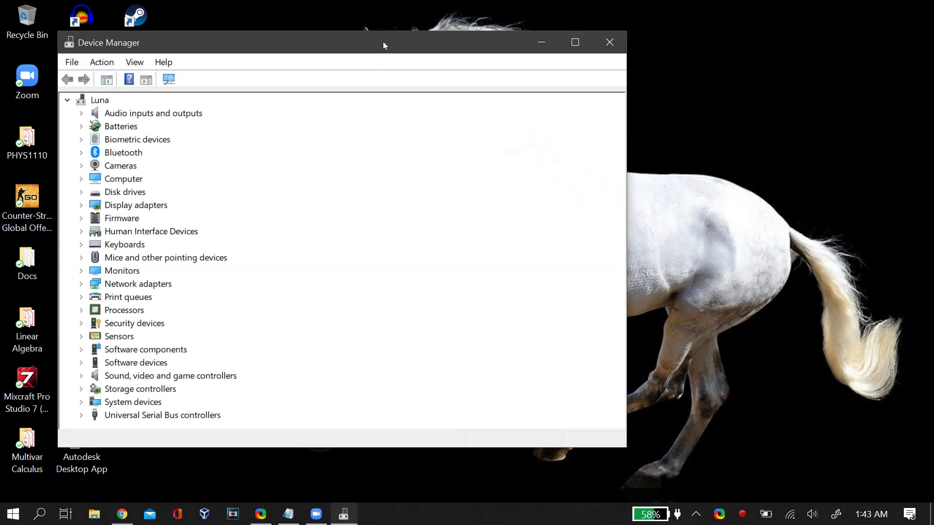
pyautogui.moveTo(458, 32); pyautogui.dragTo(602, 32)
pyautogui.doubleClick(298, 103)
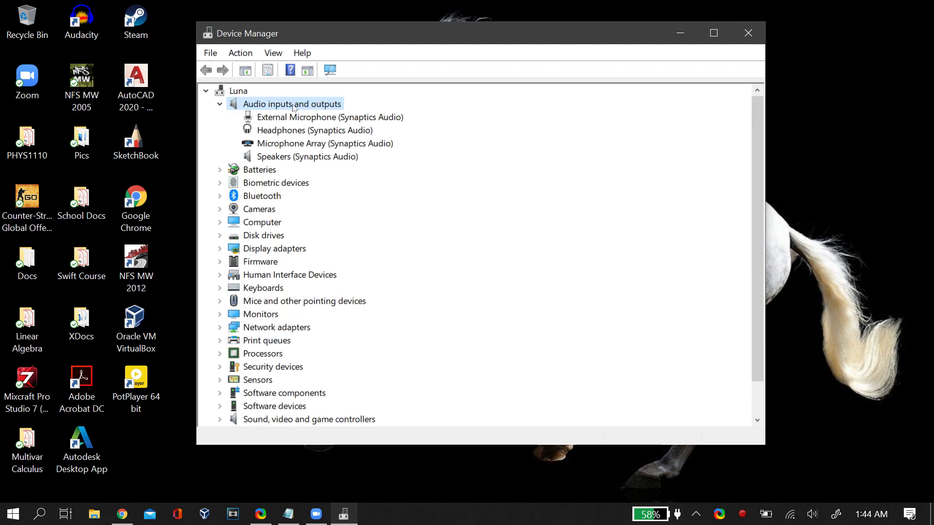
# - Uninstall the External Microphone (Synaptics Audio) device and scan for hardware changes to reinstall it
pyautogui.click(295, 117)
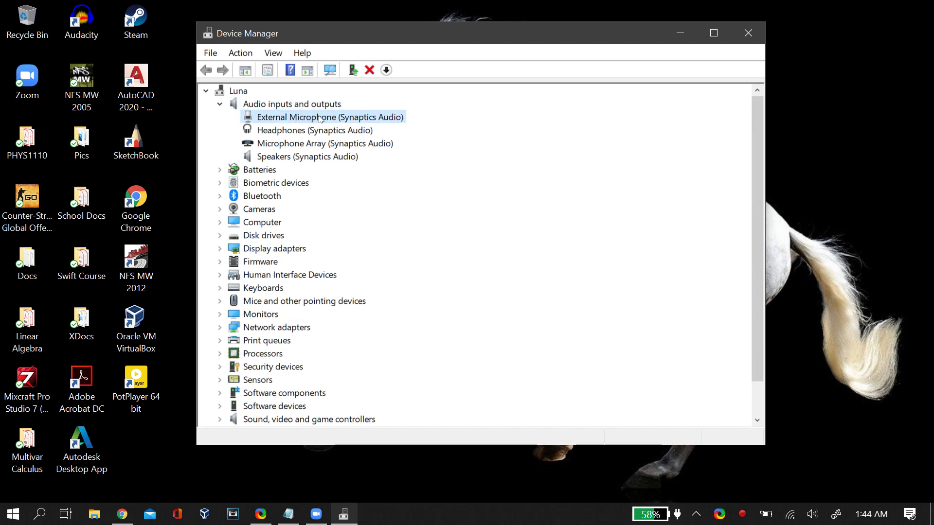
pyautogui.rightClick(345, 119)
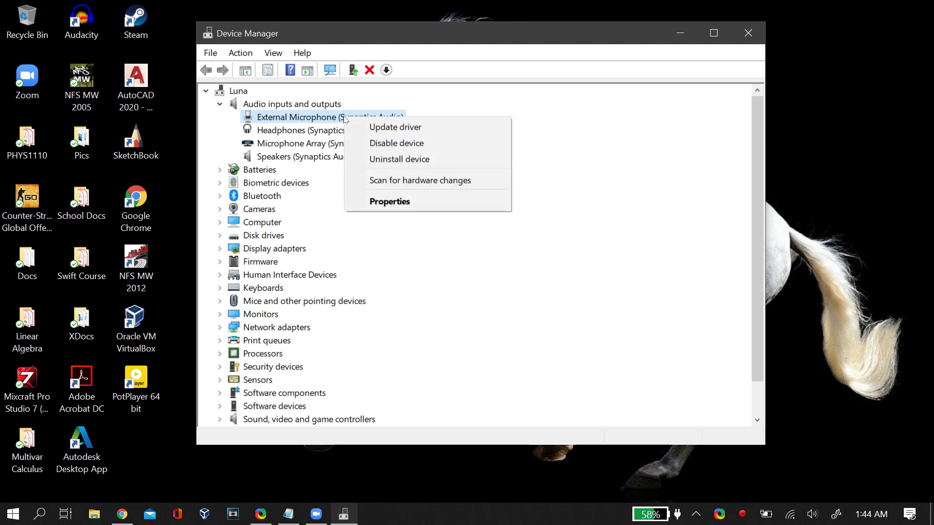
pyautogui.click(378, 202)
pyautogui.click(391, 104)
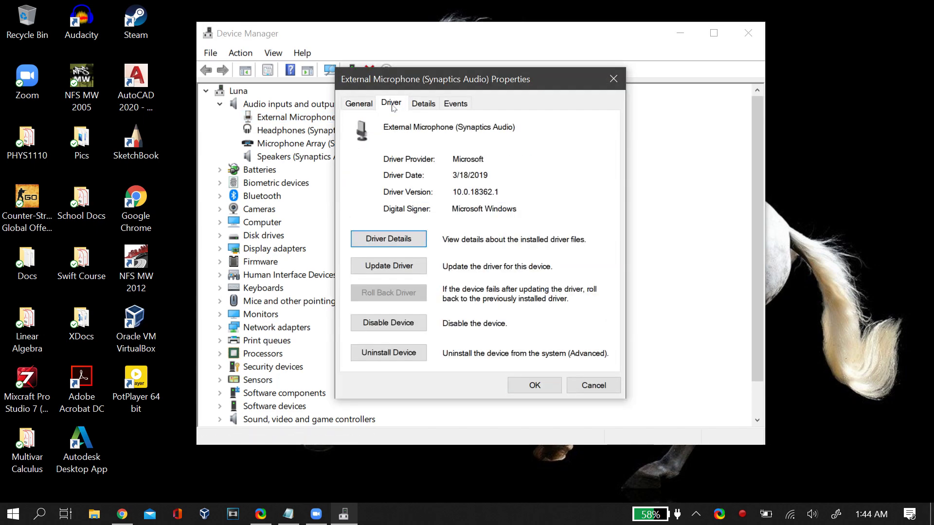
pyautogui.click(393, 358)
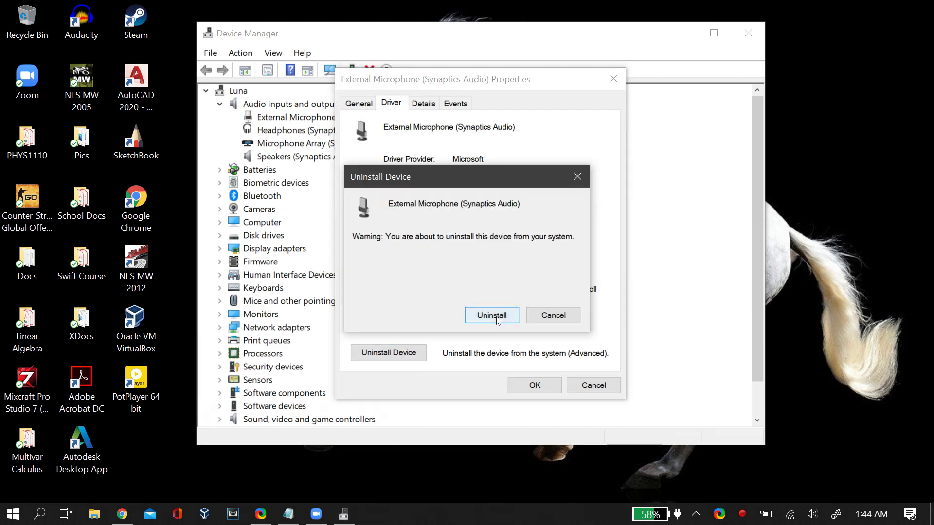
pyautogui.click(493, 316)
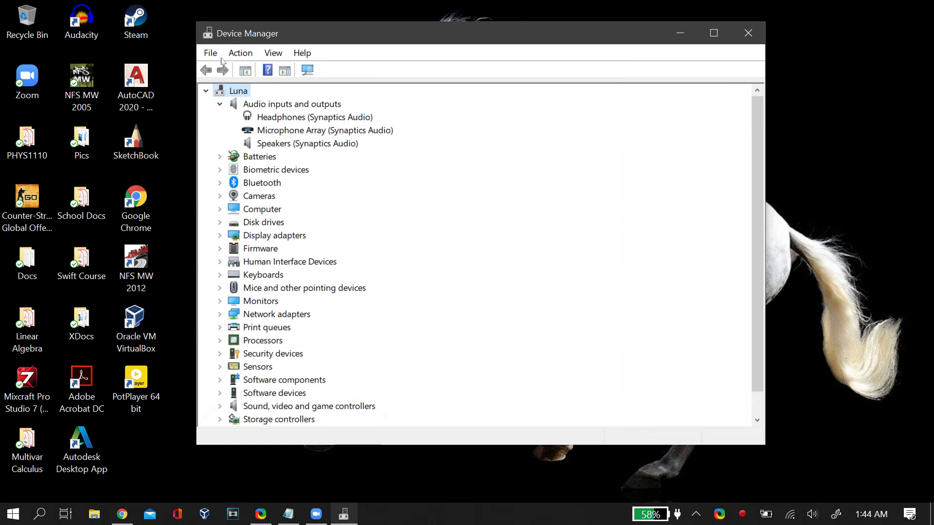
pyautogui.click(240, 54)
pyautogui.click(247, 70)
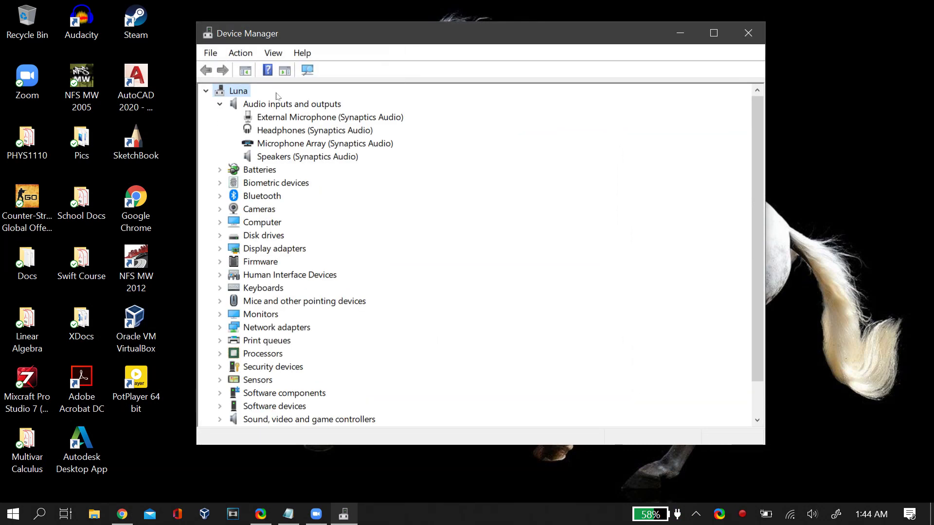
# - Search automatically for updated driver software for the External Microphone (Synaptics Audio) from its driver properties, and close the update wizard
pyautogui.click(294, 121)
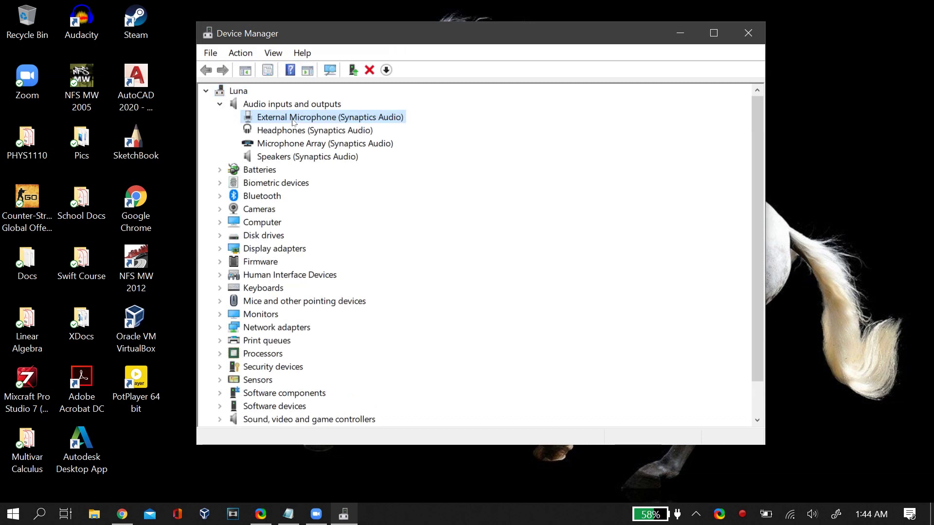
pyautogui.rightClick(293, 122)
pyautogui.click(338, 205)
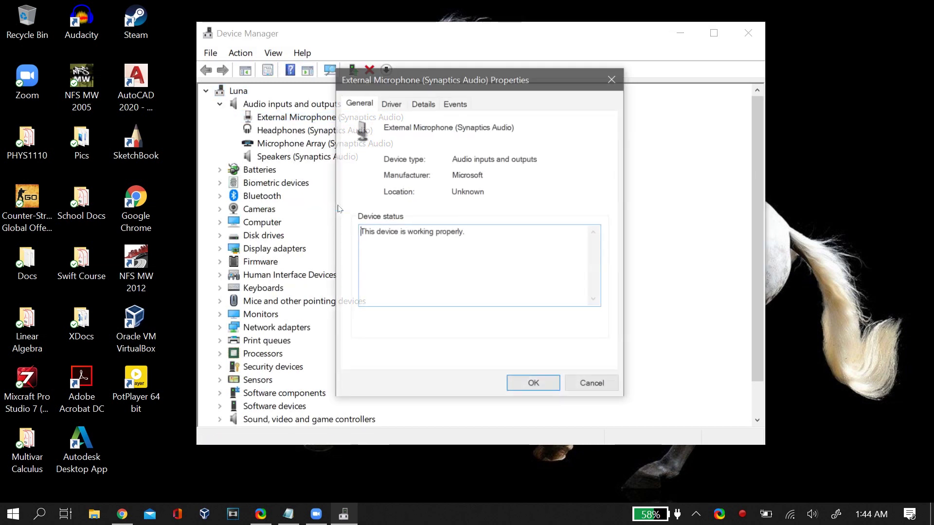
pyautogui.click(391, 103)
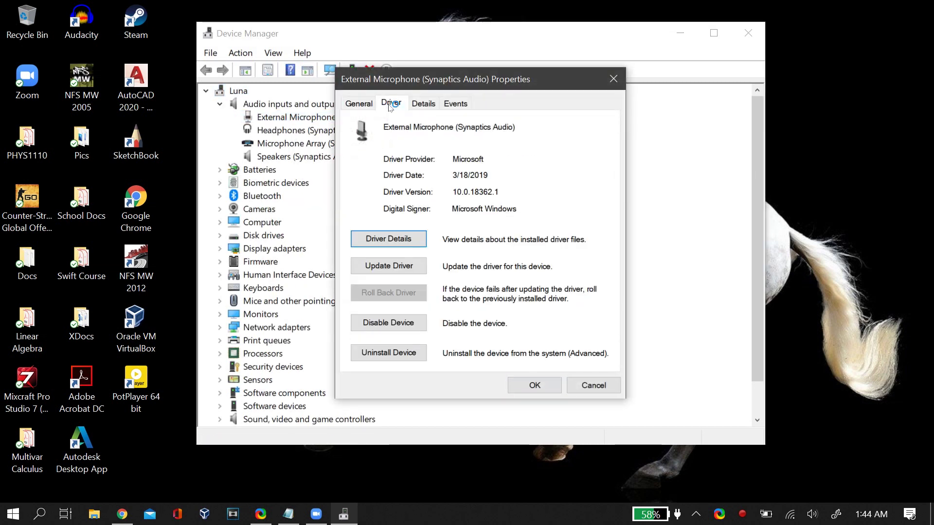
pyautogui.click(412, 274)
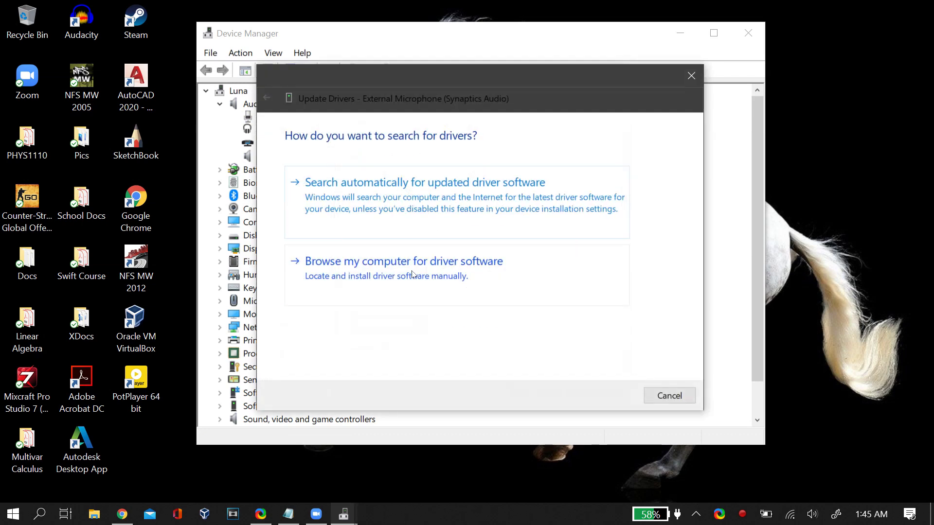
pyautogui.click(382, 217)
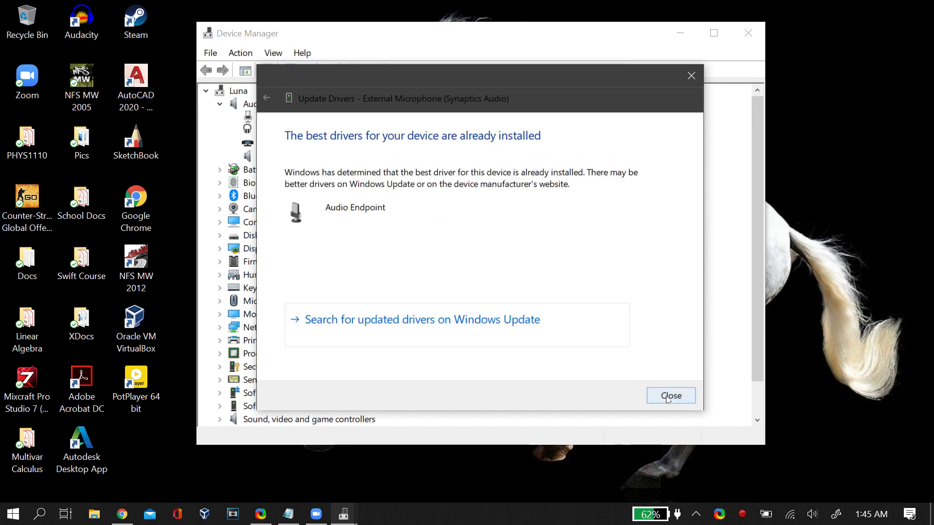
pyautogui.click(666, 397)
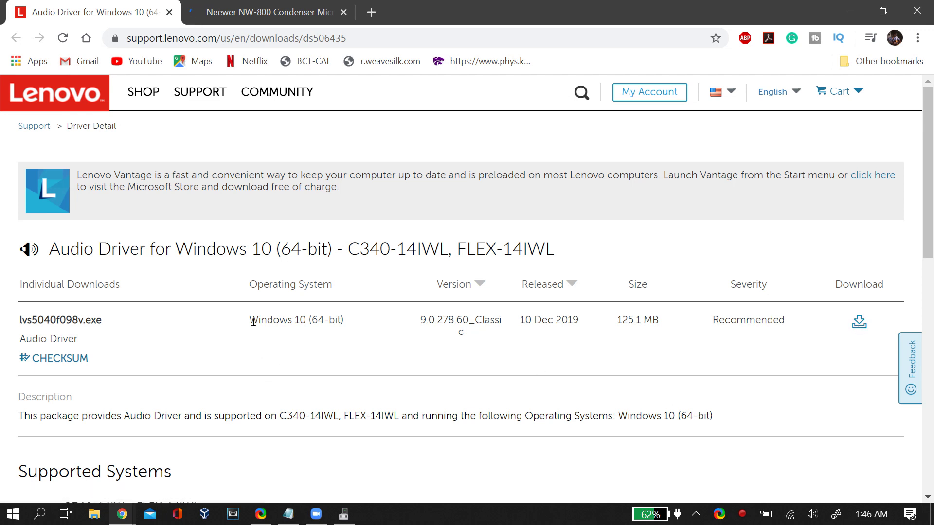
# - View the Neewer NW-800 microphone's product page in the browser and return to Lenovo's Windows 10 audio driver page
pyautogui.click(262, 12)
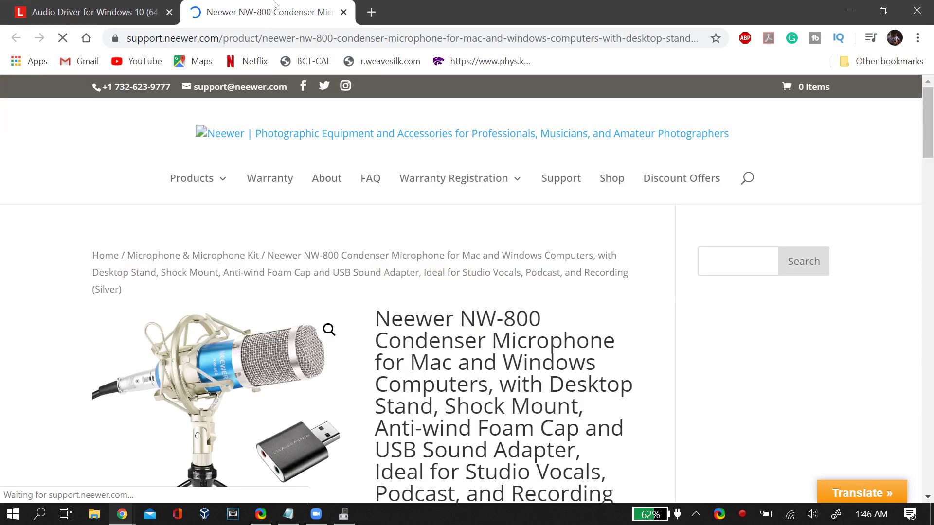
pyautogui.scroll(-1, 412, 317)
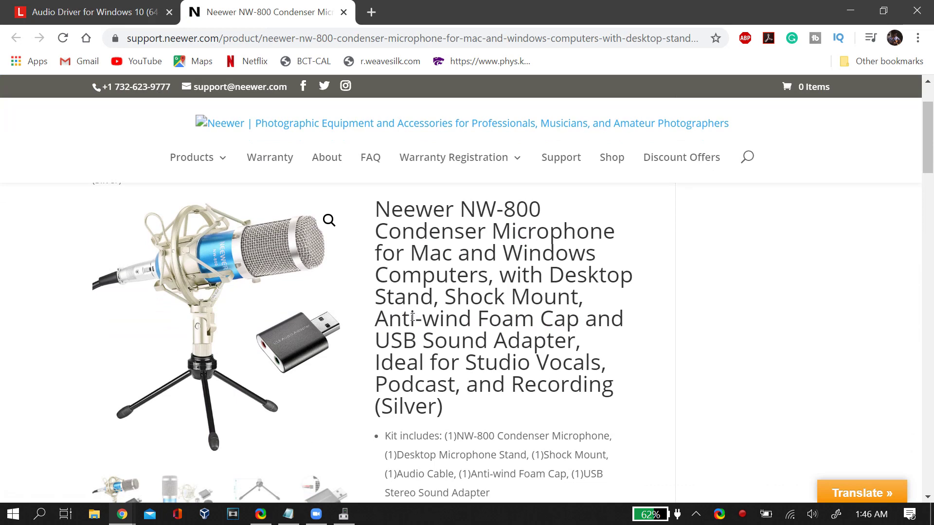
pyautogui.click(10, 4)
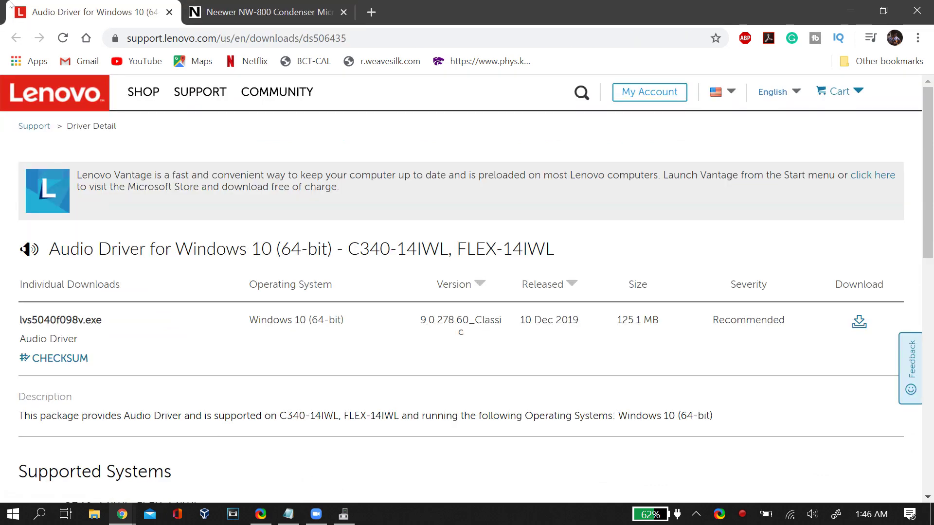